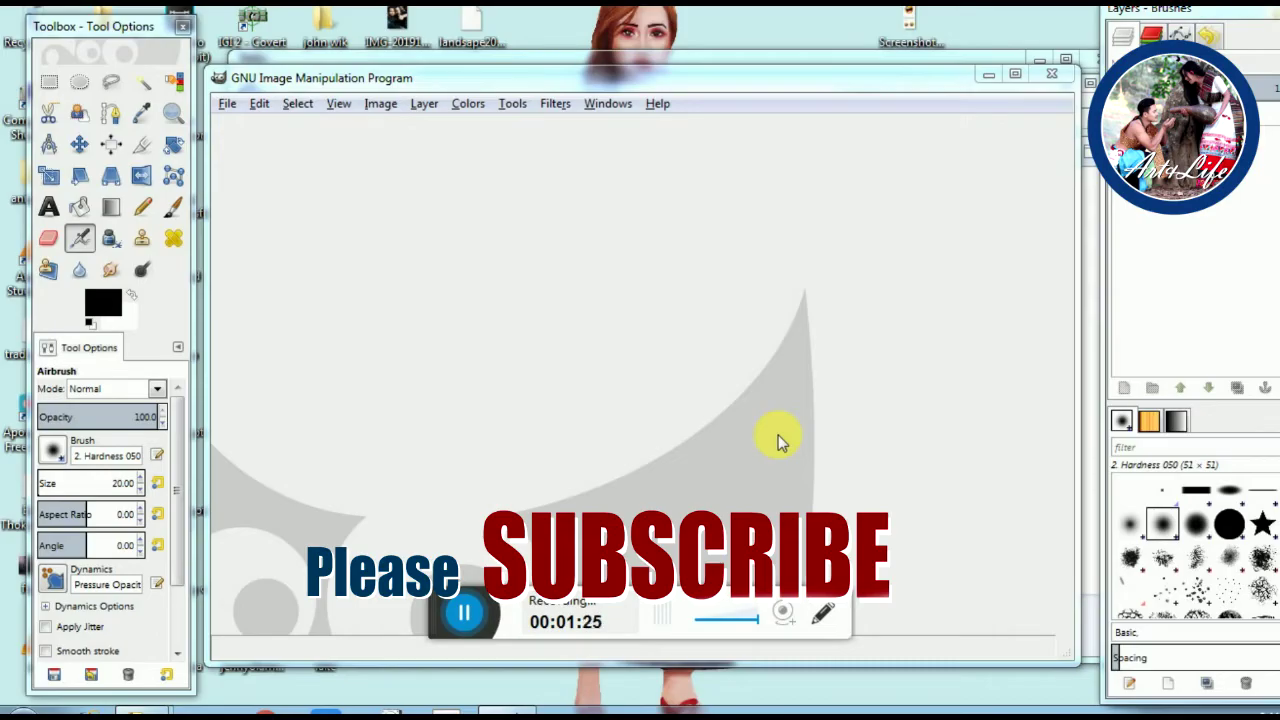
Start a new image 1920 pixels wide and 1080 pixels high
{"action": "left_click", "coordinate": [227, 103]}
{"action": "left_click", "coordinate": [251, 126]}
{"action": "key", "text": "BackSpace"}
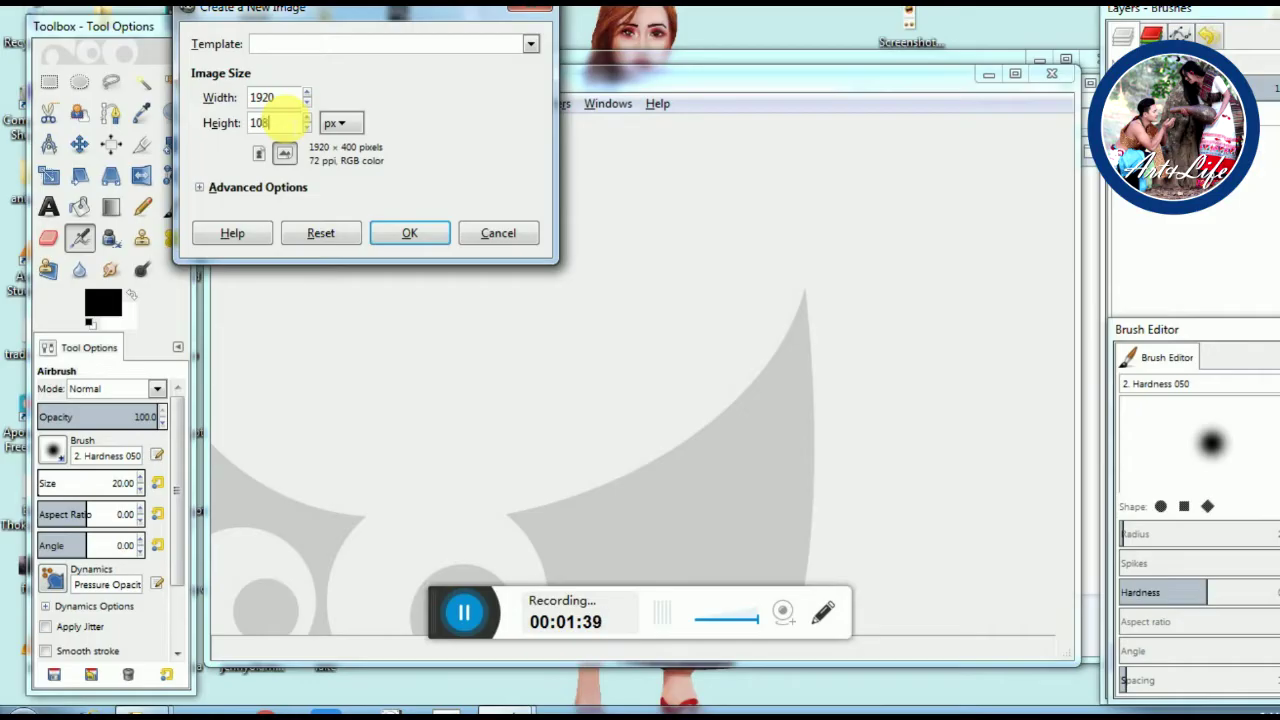
{"action": "type", "text": "0"}
{"action": "key", "text": "Return"}
{"action": "left_click", "coordinate": [1067, 58]}
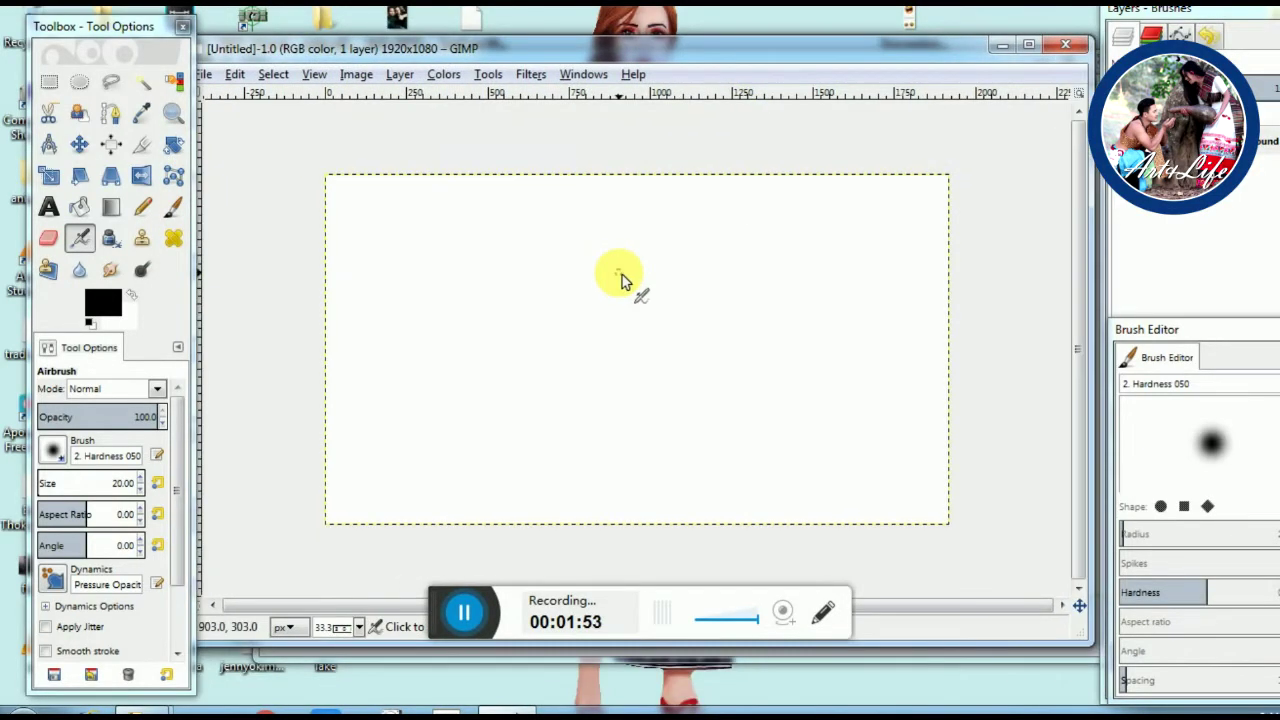
Bucket-fill the whole canvas with light blue bbe8fd and begin adding a trunk layer
{"action": "left_click", "coordinate": [79, 206]}
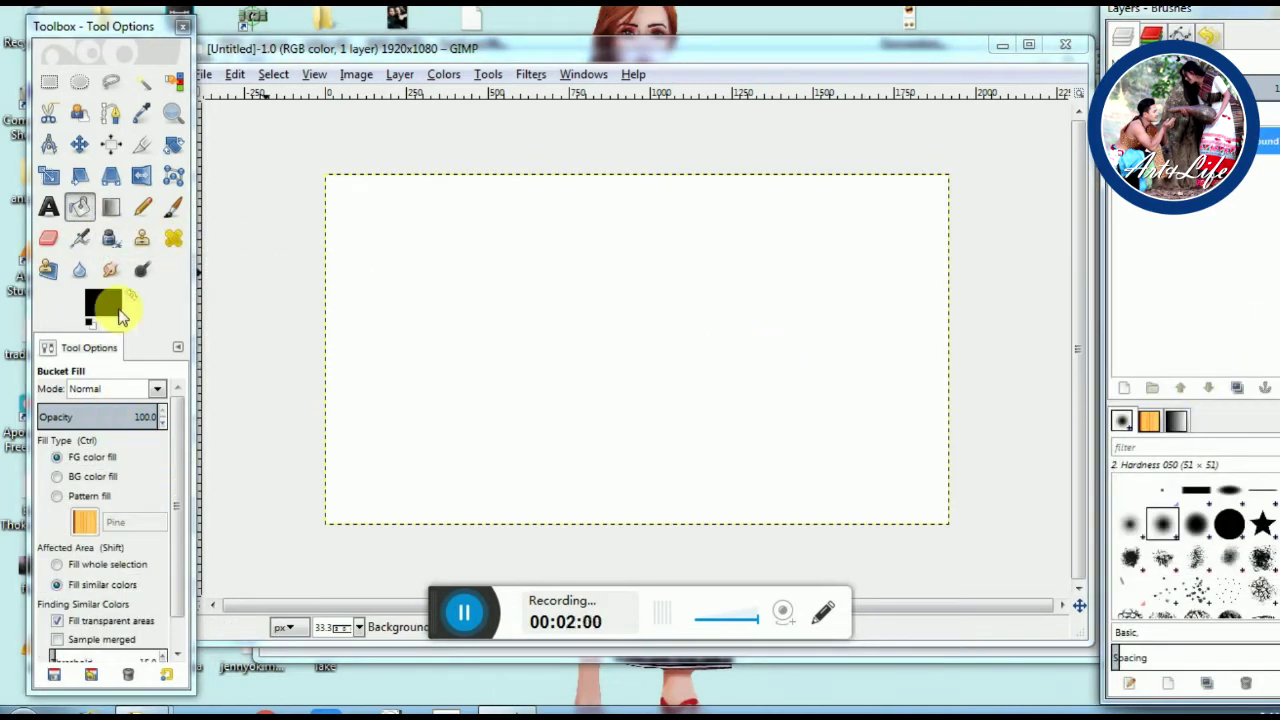
{"action": "left_click", "coordinate": [118, 316]}
{"action": "left_click_drag", "start_coordinate": [214, 414], "coordinate": [209, 443]}
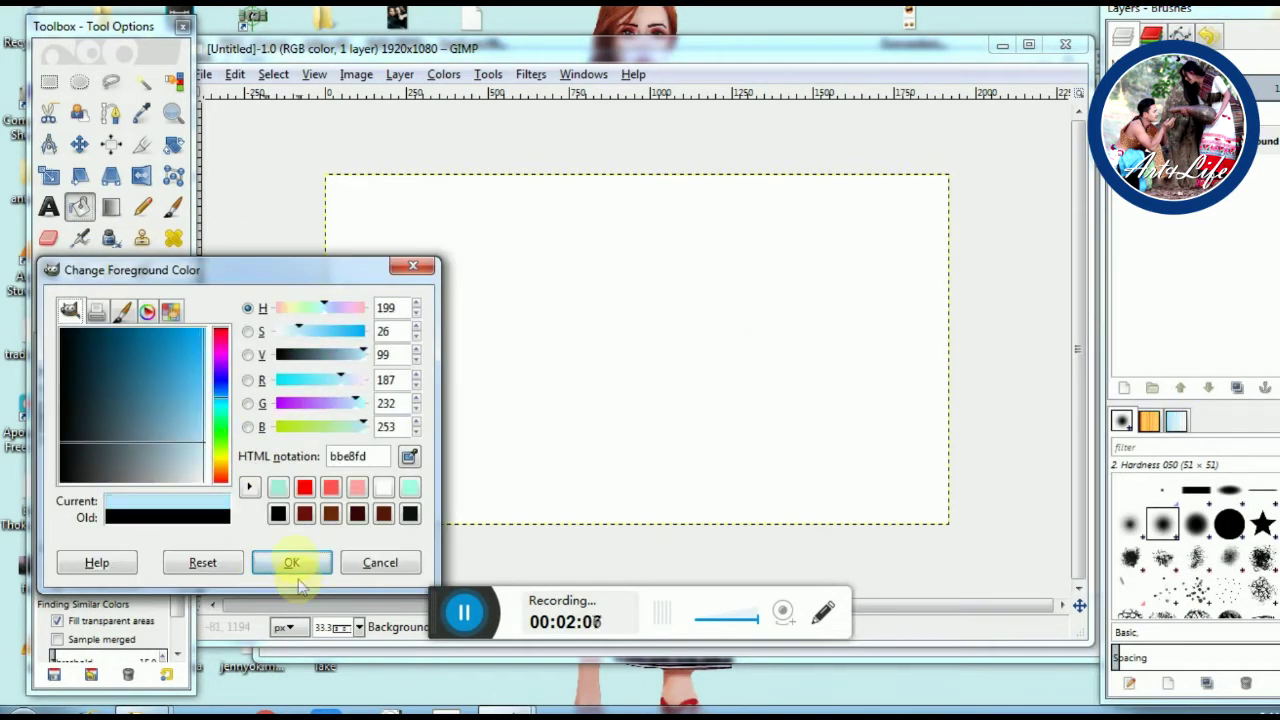
{"action": "left_click", "coordinate": [294, 568]}
{"action": "left_click", "coordinate": [674, 348]}
{"action": "left_click", "coordinate": [1124, 388]}
{"action": "type", "text": "trunk"}
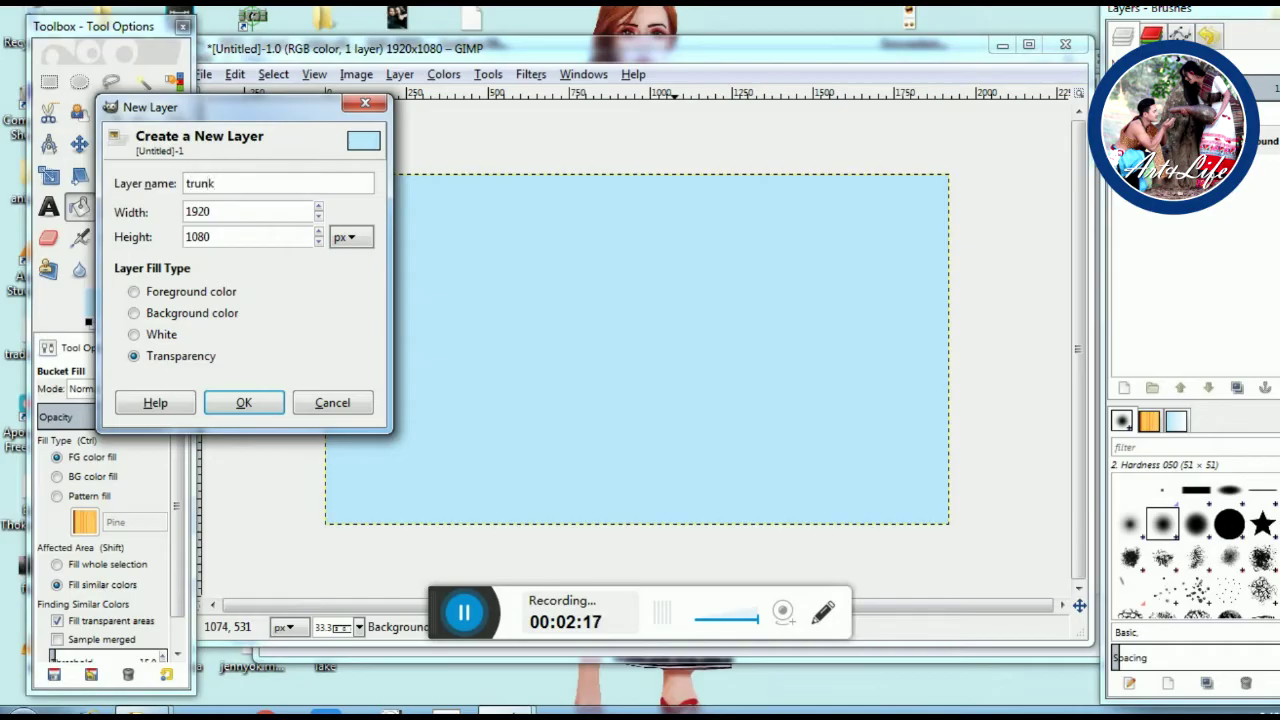
Confirm the trunk layer and set the Paintbrush colour to dark brown
{"action": "key", "text": "Return"}
{"action": "key", "text": "p"}
{"action": "key", "text": "plus"}
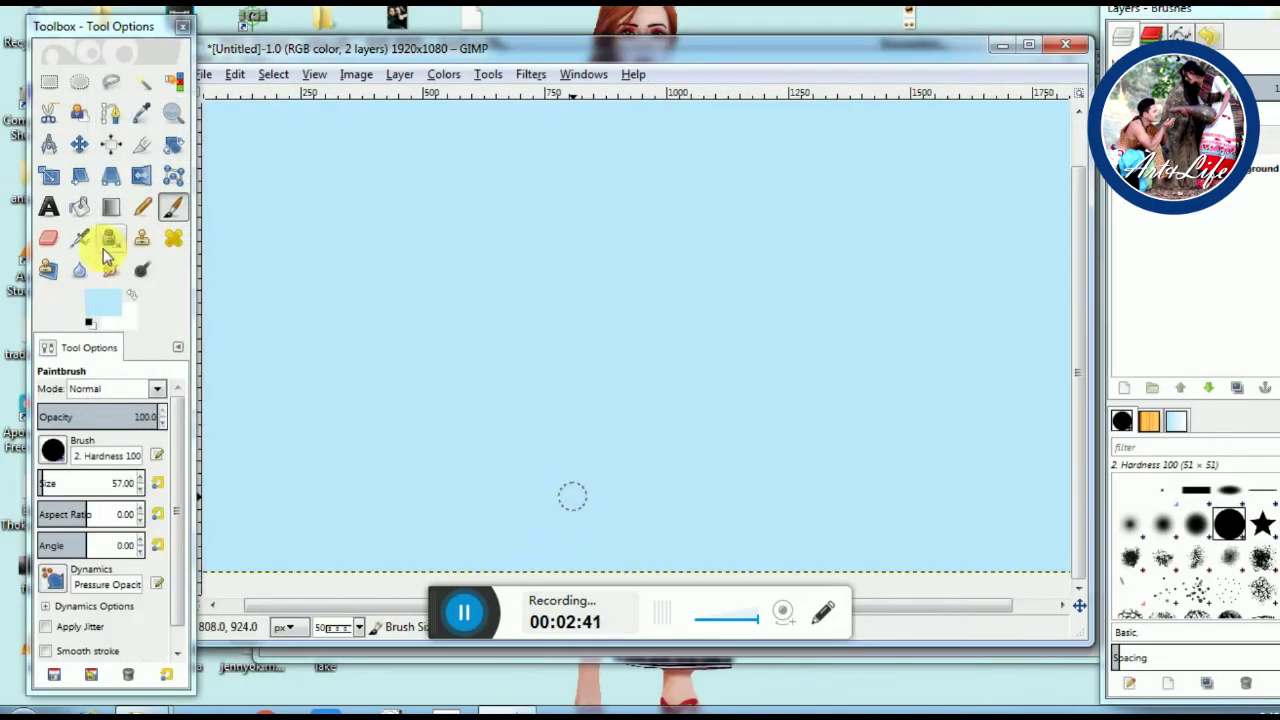
{"action": "left_click", "coordinate": [103, 300]}
{"action": "left_click", "coordinate": [212, 400]}
{"action": "left_click", "coordinate": [151, 414]}
{"action": "left_click", "coordinate": [109, 371]}
{"action": "left_click", "coordinate": [289, 560]}
Paint a thick, Y-shaped dark brown trunk
{"action": "mouse_move", "coordinate": [548, 553]}
{"action": "left_mouse_down"}
{"action": "mouse_move", "coordinate": [543, 423]}
{"action": "mouse_move", "coordinate": [400, 186]}
{"action": "left_mouse_up"}
{"action": "mouse_move", "coordinate": [578, 530]}
{"action": "left_mouse_down"}
{"action": "mouse_move", "coordinate": [557, 386]}
{"action": "mouse_move", "coordinate": [705, 192]}
{"action": "left_mouse_up"}
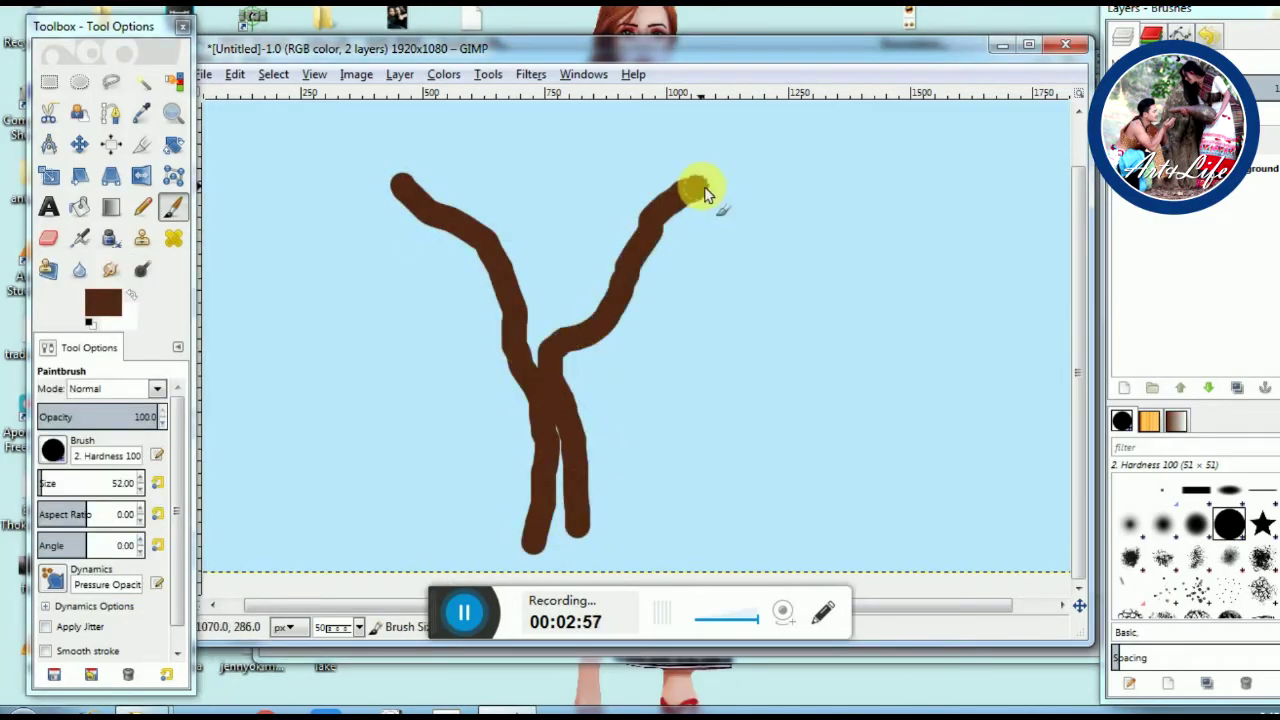
{"action": "left_click_drag", "start_coordinate": [563, 335], "coordinate": [595, 539]}
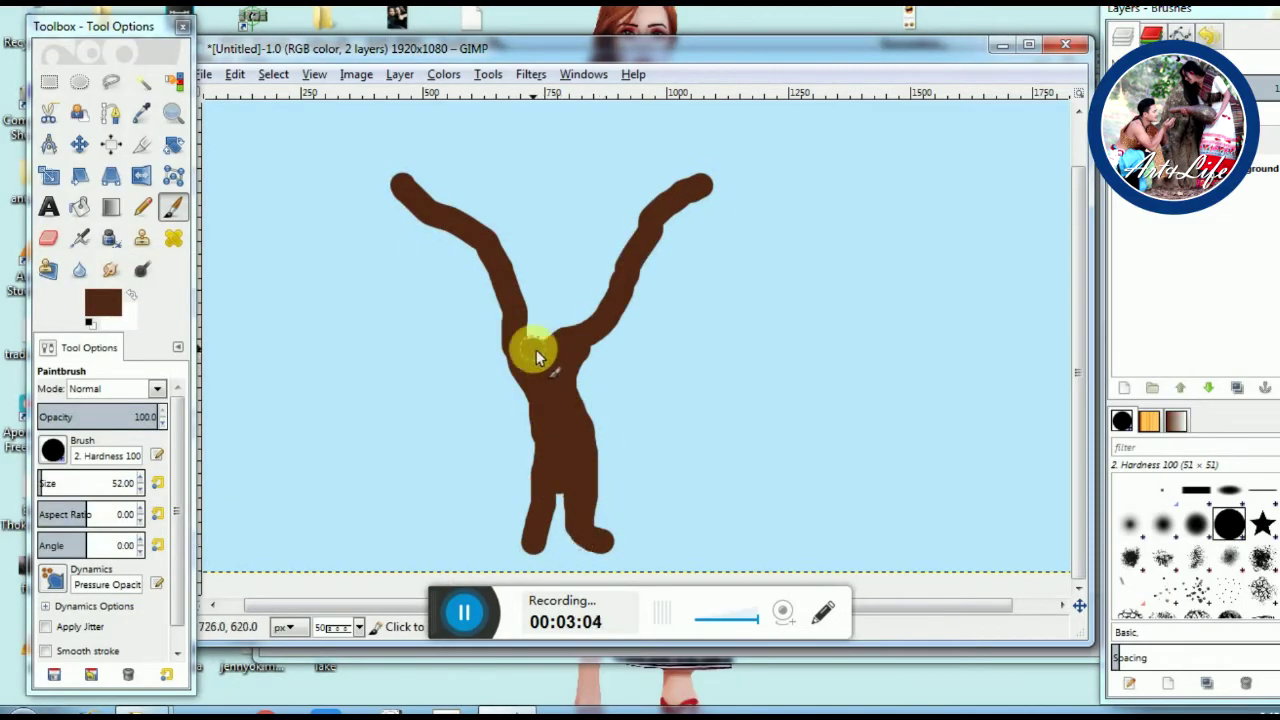
{"action": "left_click_drag", "start_coordinate": [557, 153], "coordinate": [549, 373]}
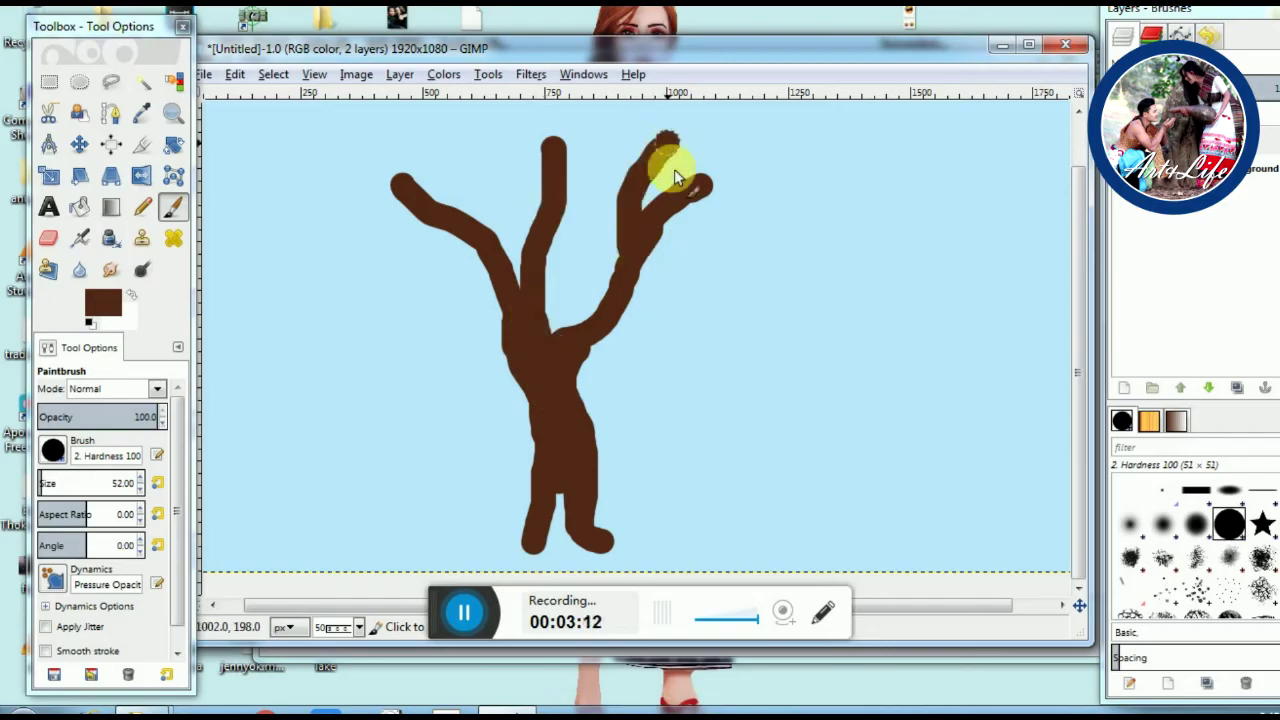
Shrink the brush to about 23 and paint thin branches to the right
{"action": "left_click_drag", "start_coordinate": [90, 483], "coordinate": [51, 480]}
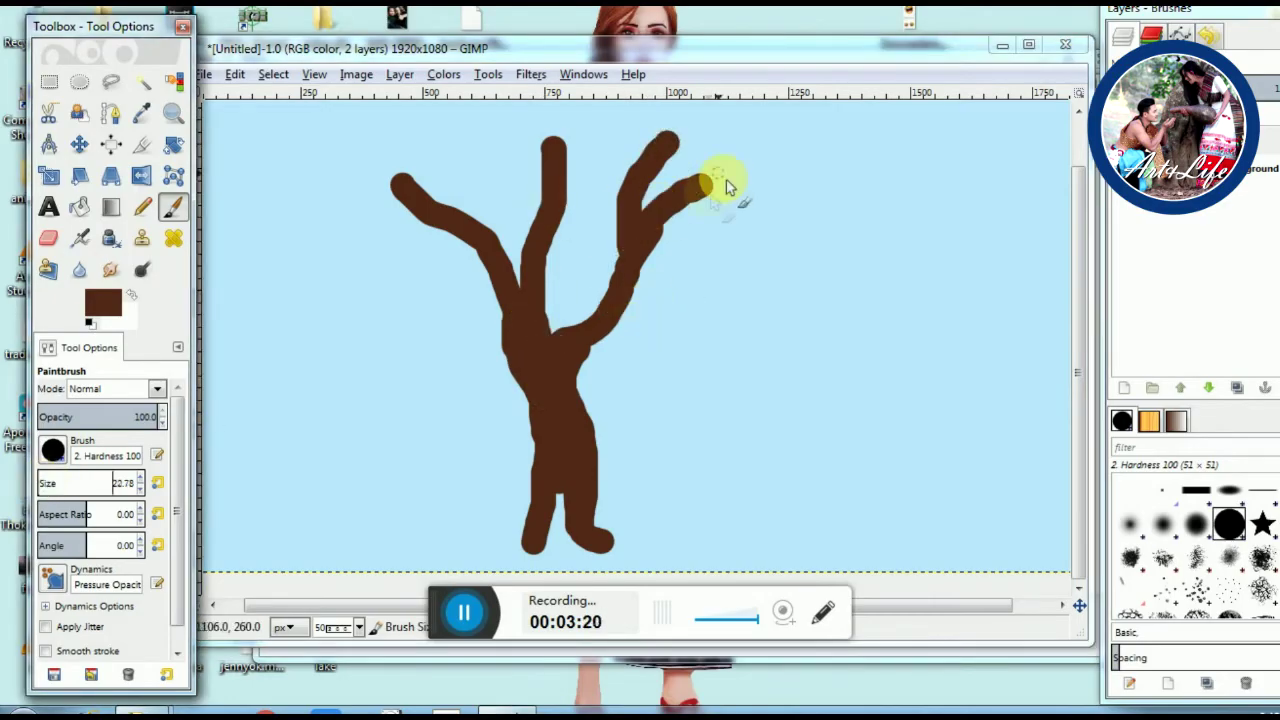
{"action": "left_click_drag", "start_coordinate": [690, 190], "coordinate": [813, 157]}
{"action": "left_click_drag", "start_coordinate": [710, 152], "coordinate": [710, 125]}
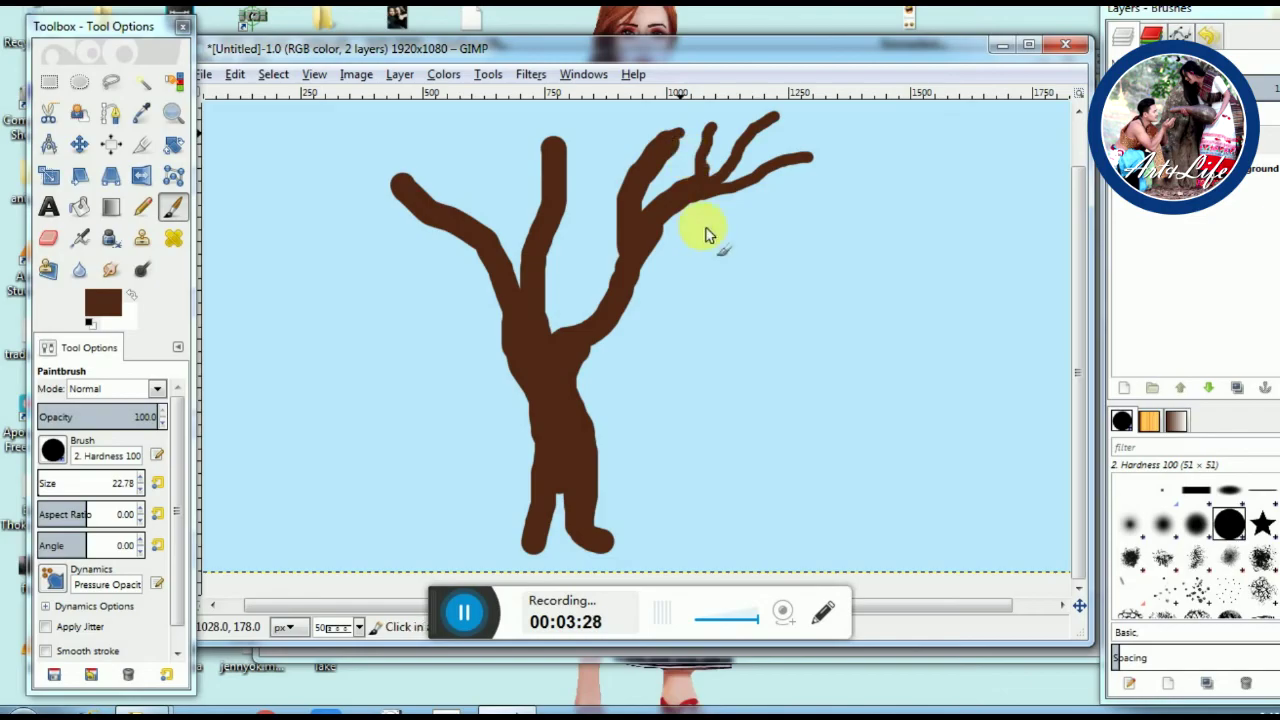
{"action": "left_click", "coordinate": [172, 112]}
{"action": "left_click", "coordinate": [611, 322], "text": "ctrl"}
{"action": "key", "text": "p"}
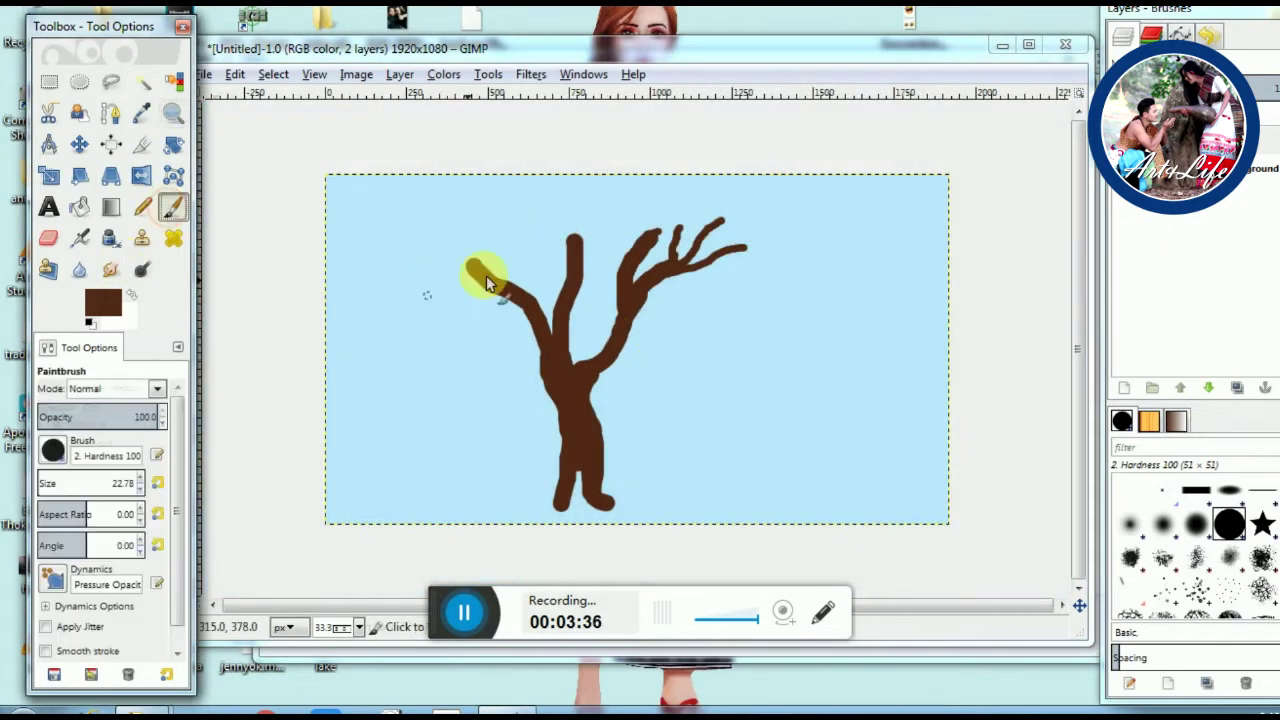
Paint more branches spreading left, up and out to the right
{"action": "left_click_drag", "start_coordinate": [480, 272], "coordinate": [418, 242]}
{"action": "left_click_drag", "start_coordinate": [562, 302], "coordinate": [525, 232]}
{"action": "left_click_drag", "start_coordinate": [574, 270], "coordinate": [600, 200]}
{"action": "left_click_drag", "start_coordinate": [578, 245], "coordinate": [572, 192]}
{"action": "mouse_move", "coordinate": [626, 313]}
{"action": "left_mouse_down"}
{"action": "mouse_move", "coordinate": [600, 294]}
{"action": "mouse_move", "coordinate": [694, 194]}
{"action": "left_mouse_up"}
{"action": "left_click_drag", "start_coordinate": [640, 255], "coordinate": [729, 229]}
{"action": "left_click_drag", "start_coordinate": [680, 268], "coordinate": [822, 210]}
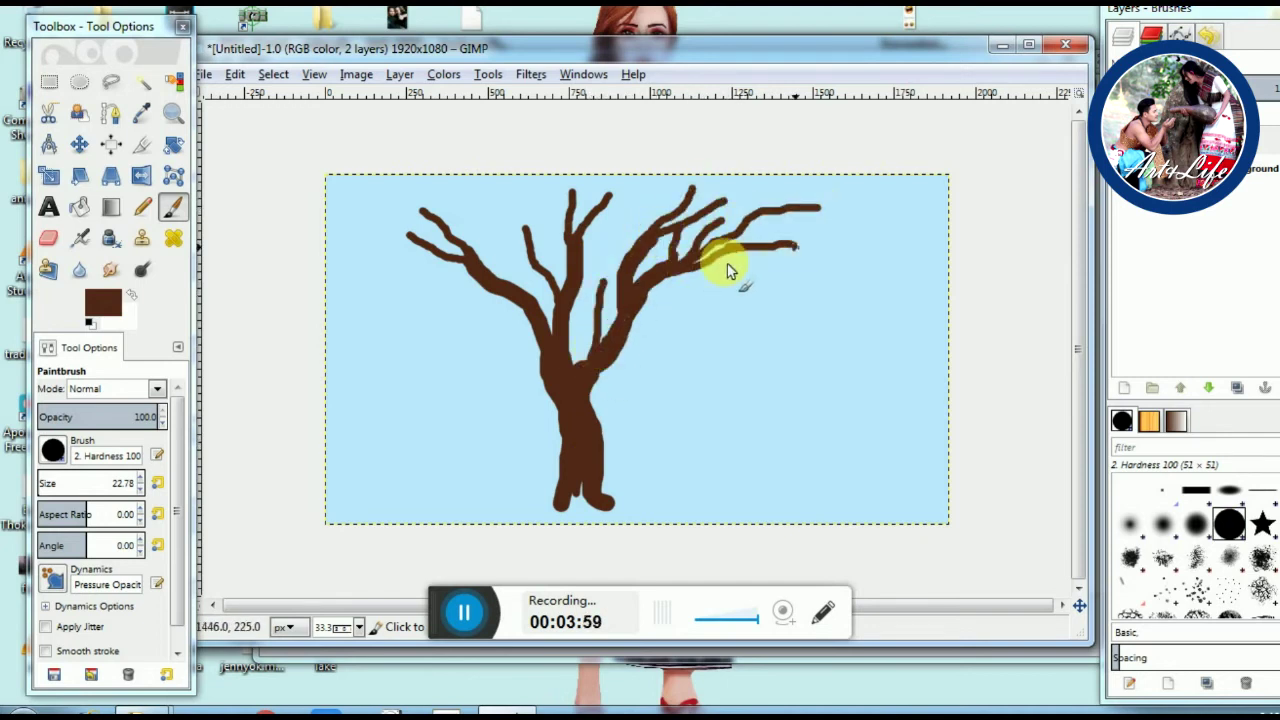
{"action": "left_click_drag", "start_coordinate": [727, 264], "coordinate": [826, 275]}
Add thin twigs throughout the crown and extend the left branch
{"action": "mouse_move", "coordinate": [440, 252]}
{"action": "left_mouse_down"}
{"action": "mouse_move", "coordinate": [398, 264]}
{"action": "mouse_move", "coordinate": [354, 336]}
{"action": "left_mouse_up"}
{"action": "left_click_drag", "start_coordinate": [455, 197], "coordinate": [480, 250]}
{"action": "left_click_drag", "start_coordinate": [345, 274], "coordinate": [393, 266]}
{"action": "left_click_drag", "start_coordinate": [521, 197], "coordinate": [545, 256]}
{"action": "left_click_drag", "start_coordinate": [612, 194], "coordinate": [597, 226]}
{"action": "left_click_drag", "start_coordinate": [606, 292], "coordinate": [612, 250]}
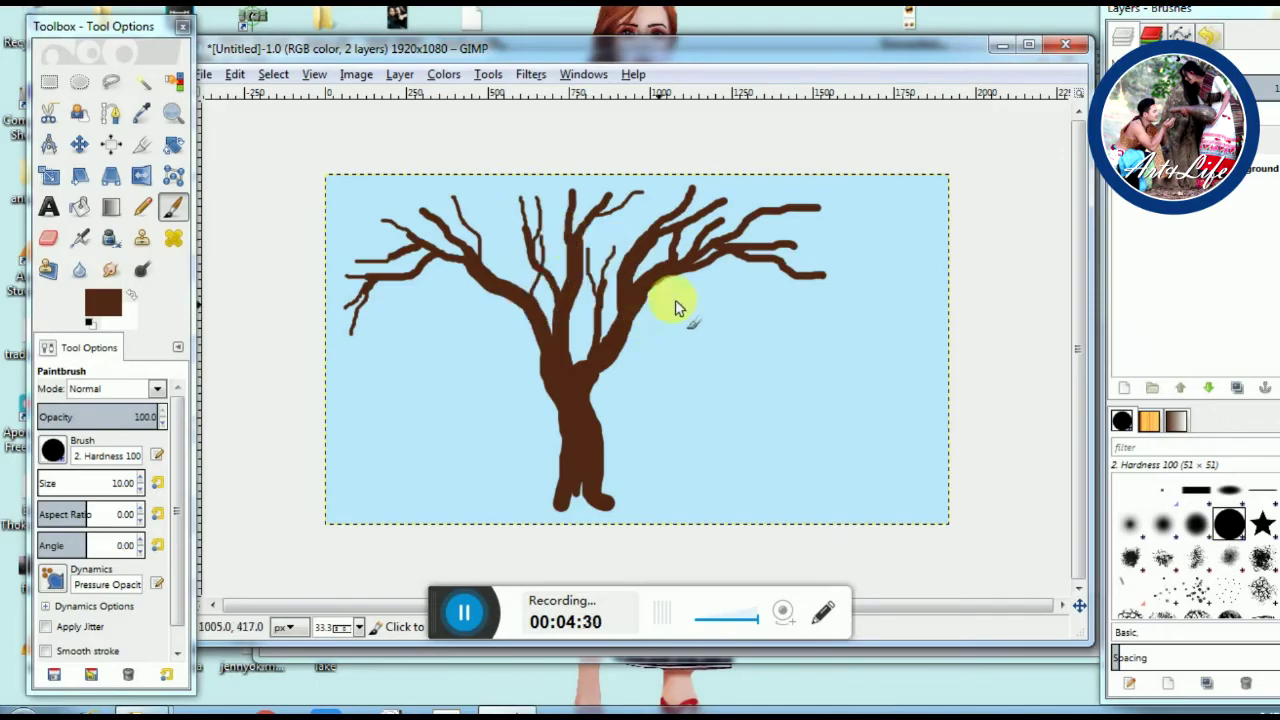
Select the tree and scale it down to a smaller size
{"action": "left_click", "coordinate": [49, 81]}
{"action": "left_click_drag", "start_coordinate": [324, 172], "coordinate": [858, 524]}
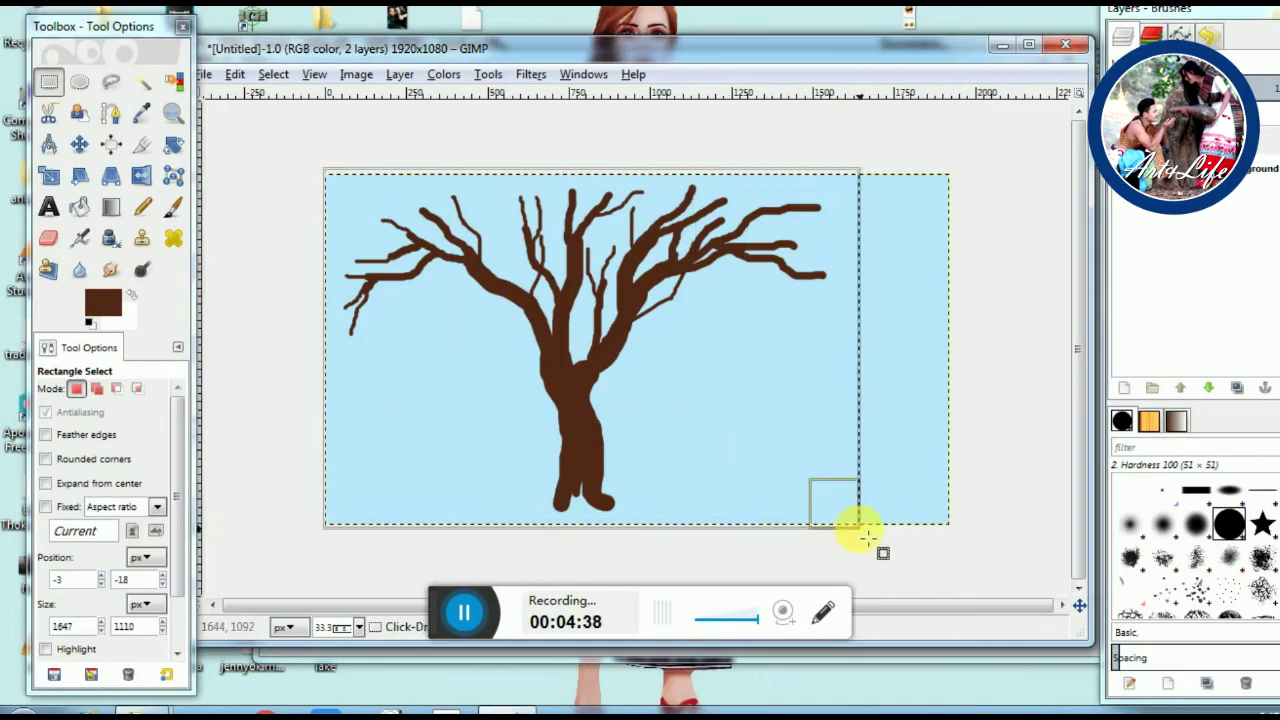
{"action": "left_click", "coordinate": [50, 175]}
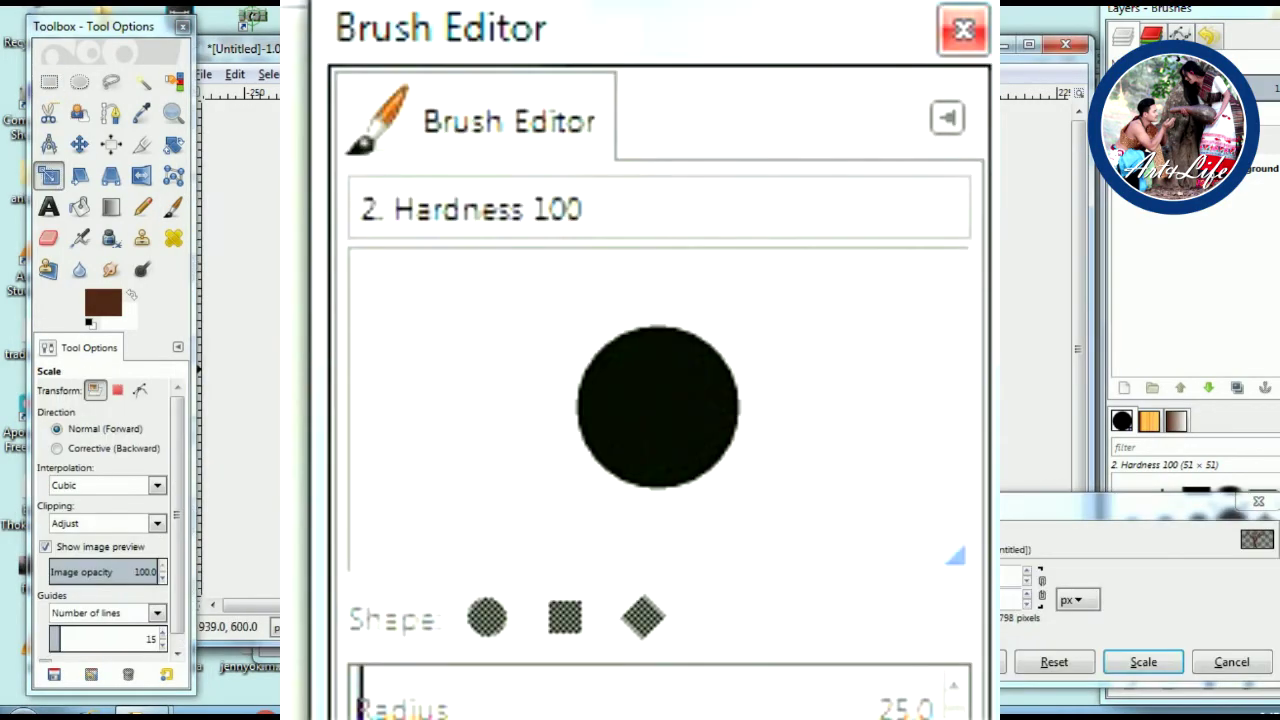
{"action": "left_click", "coordinate": [1148, 661]}
Paint spreading roots at the base of the trunk
{"action": "left_click", "coordinate": [49, 81]}
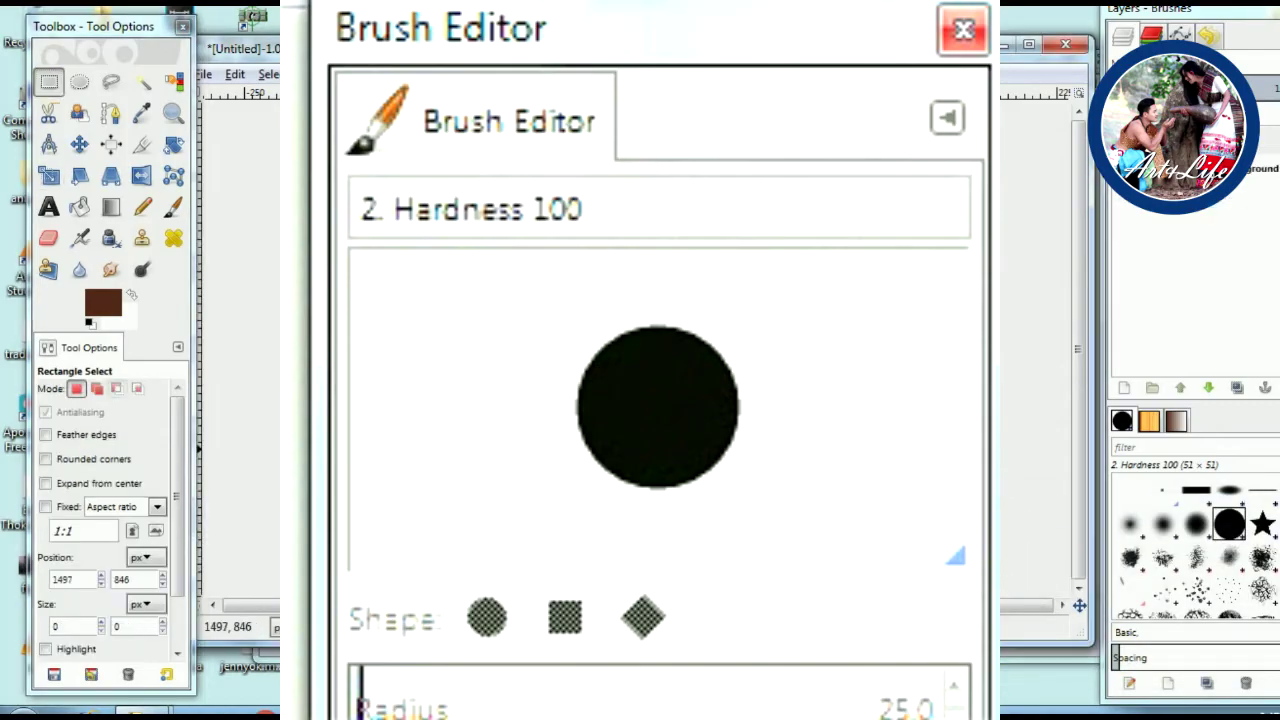
{"action": "left_click", "coordinate": [171, 206]}
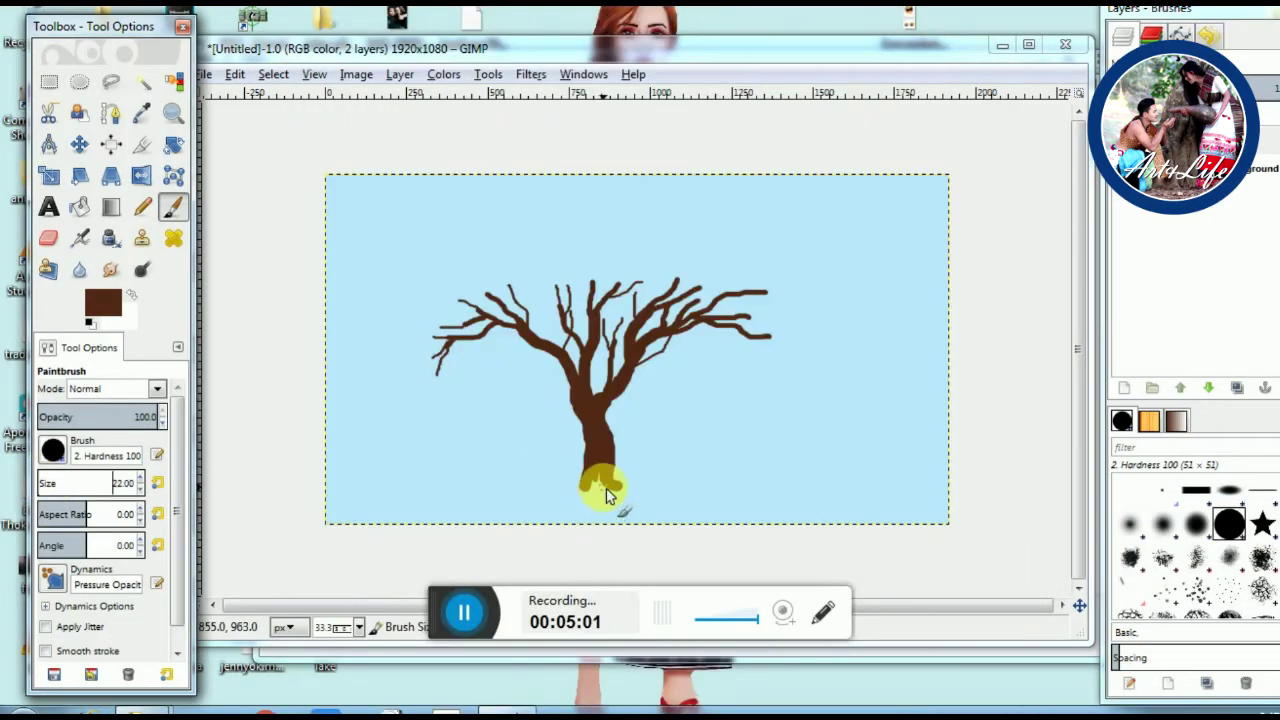
{"action": "left_click_drag", "start_coordinate": [592, 497], "coordinate": [620, 510]}
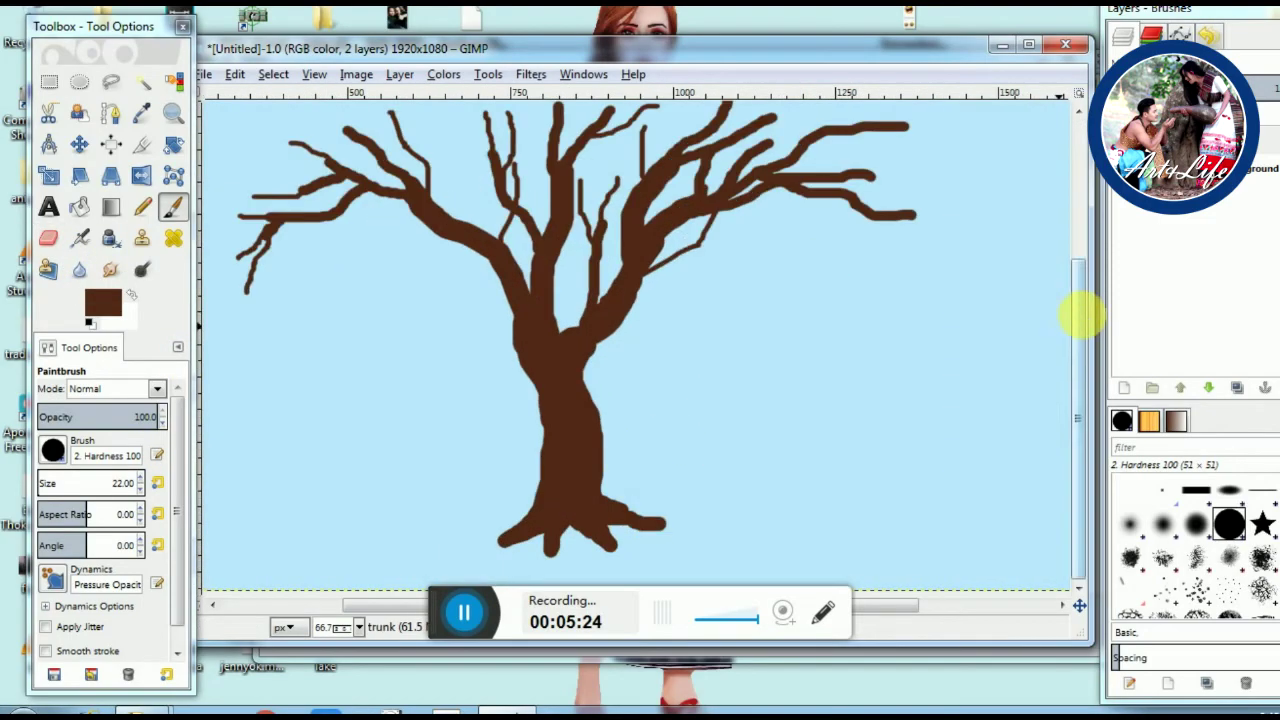
Paint lighter brown 93614d highlights on the trunk, roots and branches using the Hardness 075 brush
{"action": "left_click", "coordinate": [103, 302]}
{"action": "left_click_drag", "start_coordinate": [137, 396], "coordinate": [145, 417]}
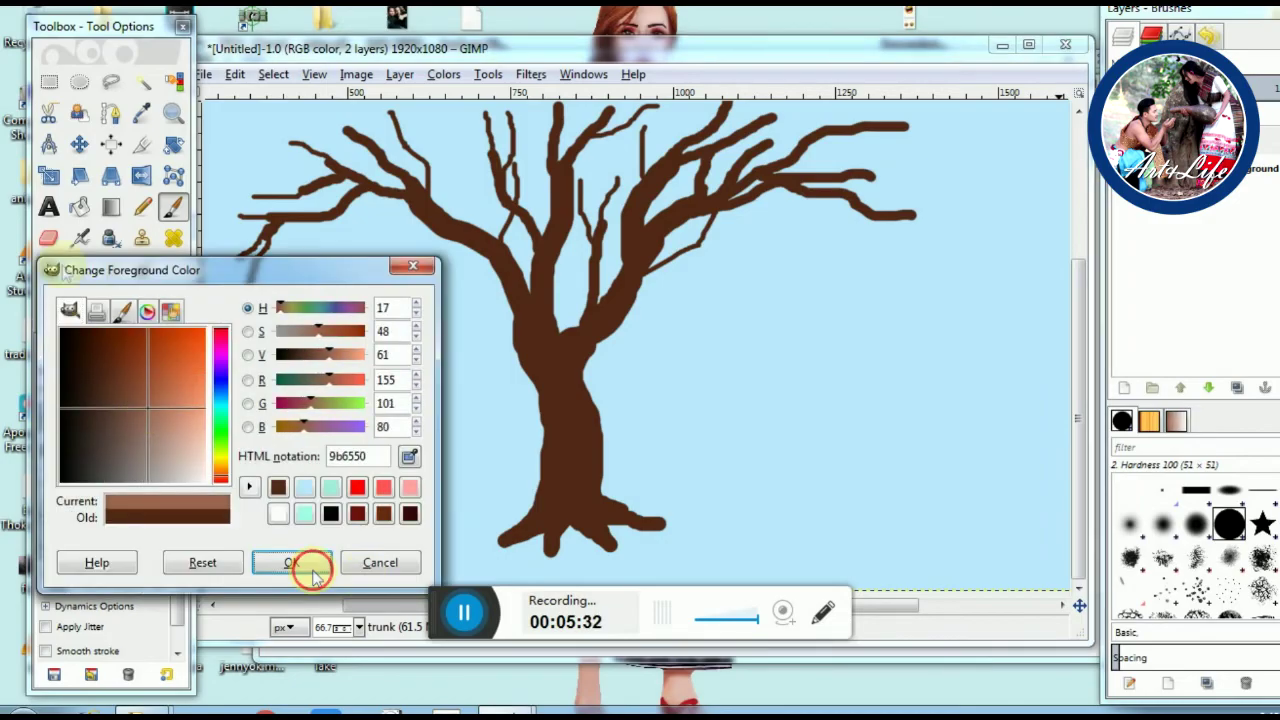
{"action": "left_click", "coordinate": [291, 562]}
{"action": "left_click", "coordinate": [1196, 523]}
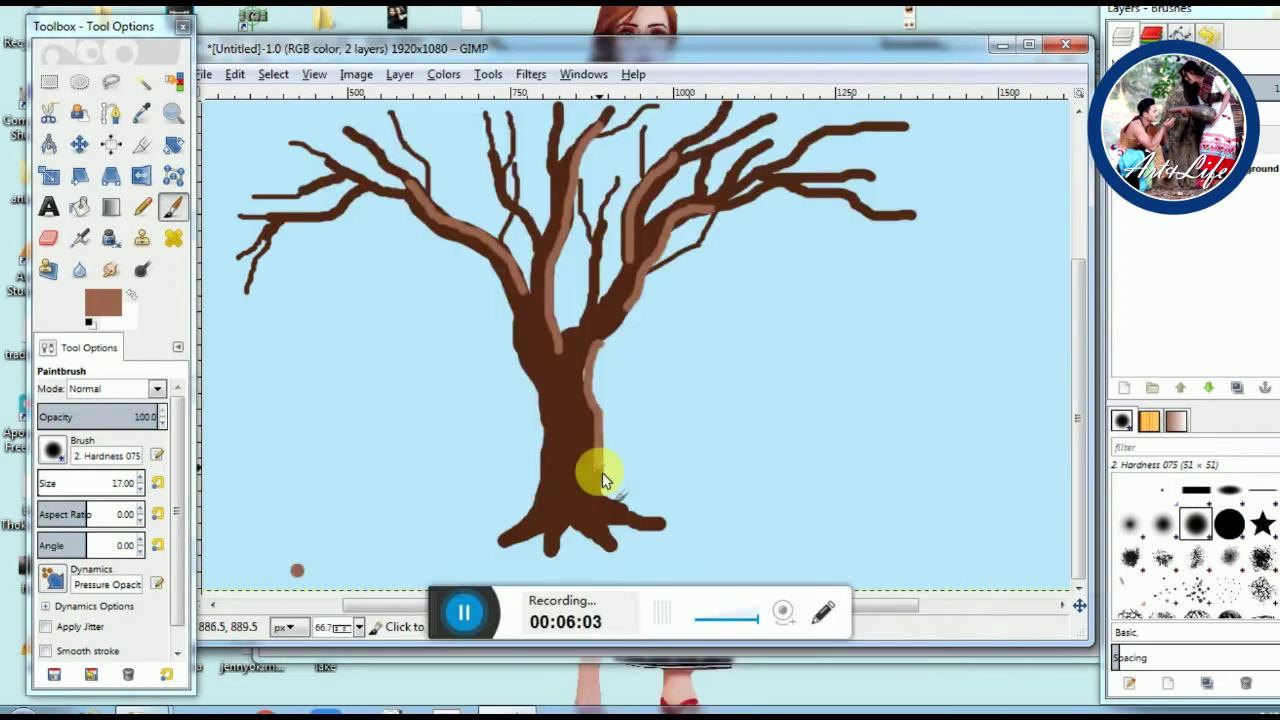
{"action": "mouse_move", "coordinate": [594, 471]}
{"action": "left_mouse_down"}
{"action": "mouse_move", "coordinate": [594, 508]}
{"action": "mouse_move", "coordinate": [594, 491]}
{"action": "mouse_move", "coordinate": [630, 522]}
{"action": "left_mouse_up"}
{"action": "left_click_drag", "start_coordinate": [555, 503], "coordinate": [490, 552]}
{"action": "left_click_drag", "start_coordinate": [556, 378], "coordinate": [586, 363]}
{"action": "mouse_move", "coordinate": [672, 245]}
{"action": "left_mouse_down"}
{"action": "mouse_move", "coordinate": [766, 171]}
{"action": "mouse_move", "coordinate": [836, 146]}
{"action": "mouse_move", "coordinate": [771, 176]}
{"action": "mouse_move", "coordinate": [809, 142]}
{"action": "left_mouse_up"}
{"action": "left_click_drag", "start_coordinate": [793, 185], "coordinate": [886, 203]}
{"action": "left_click_drag", "start_coordinate": [783, 197], "coordinate": [838, 205]}
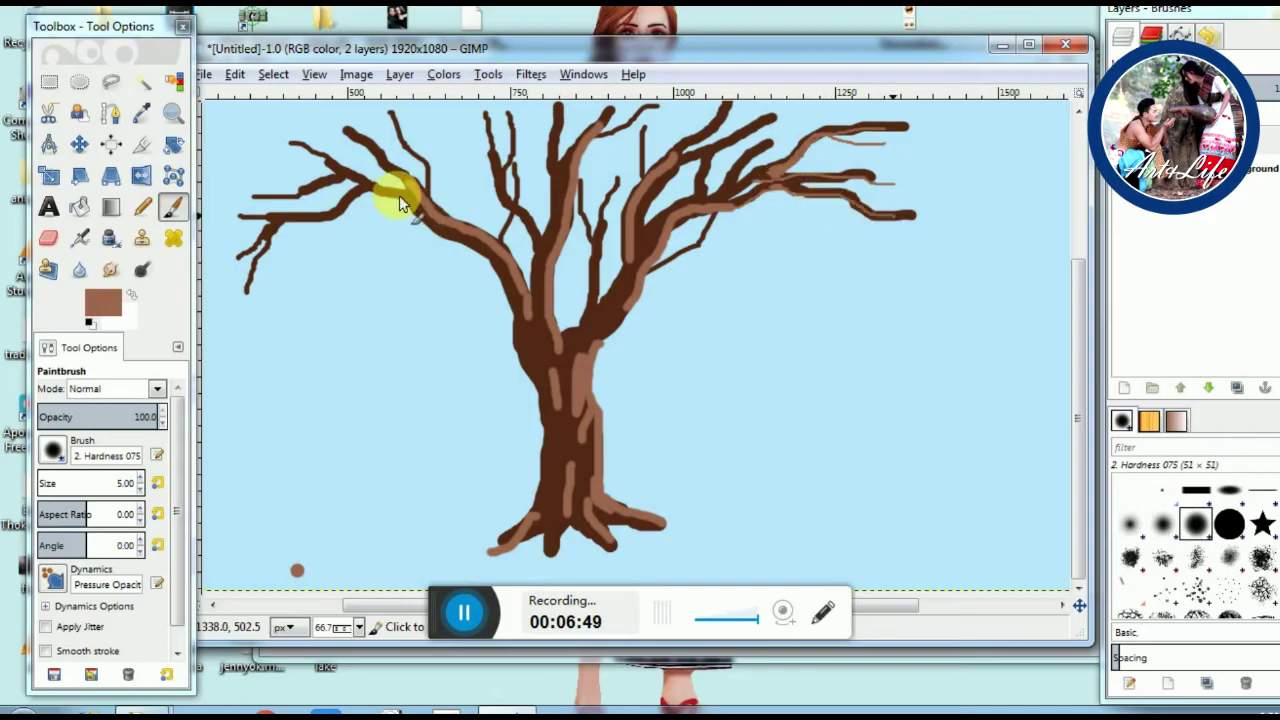
Add pale beige e0c6bc streaks down the trunk and main branches
{"action": "left_click", "coordinate": [103, 300]}
{"action": "left_click", "coordinate": [186, 443]}
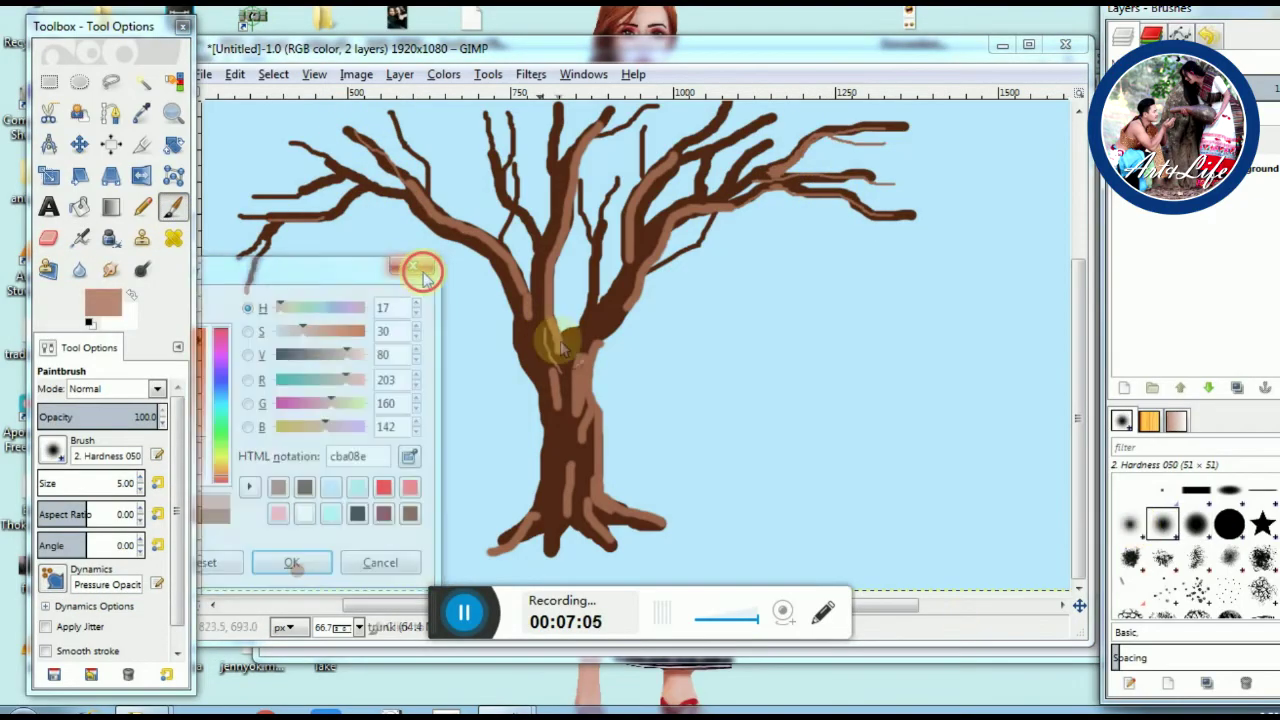
{"action": "left_click", "coordinate": [103, 300]}
{"action": "left_click", "coordinate": [187, 455]}
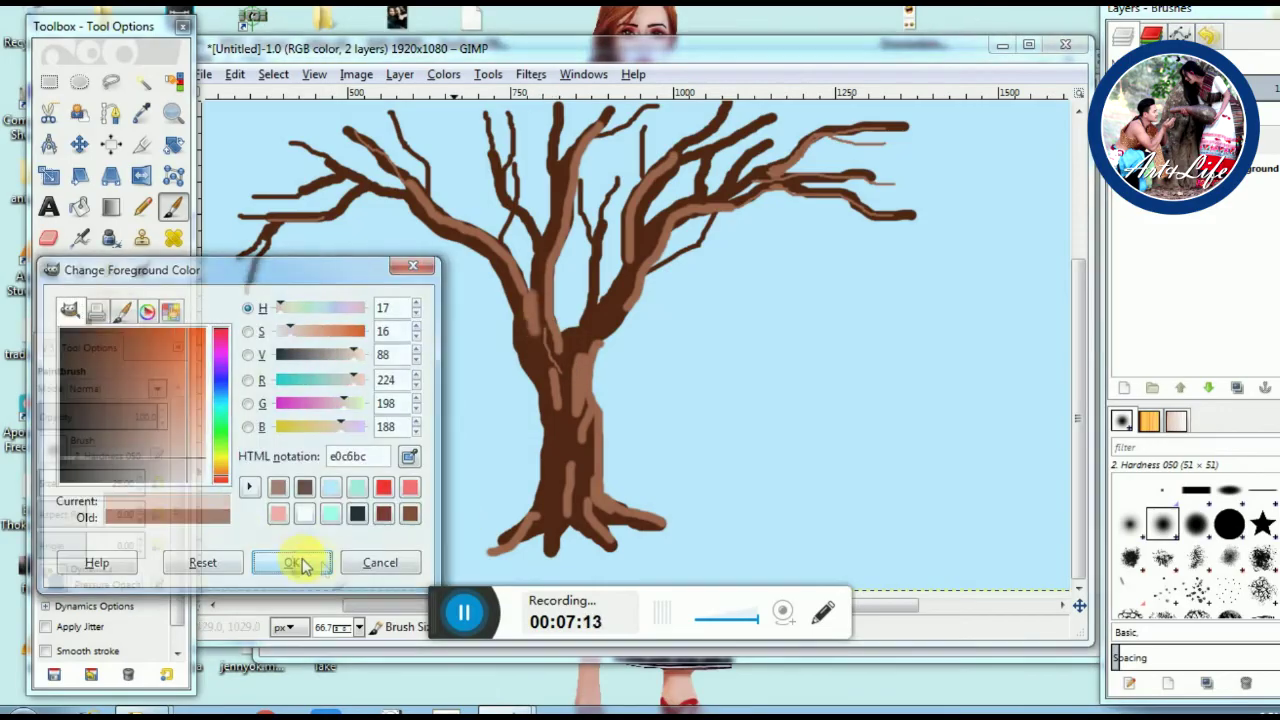
{"action": "left_click", "coordinate": [291, 562]}
{"action": "left_click_drag", "start_coordinate": [590, 403], "coordinate": [529, 523]}
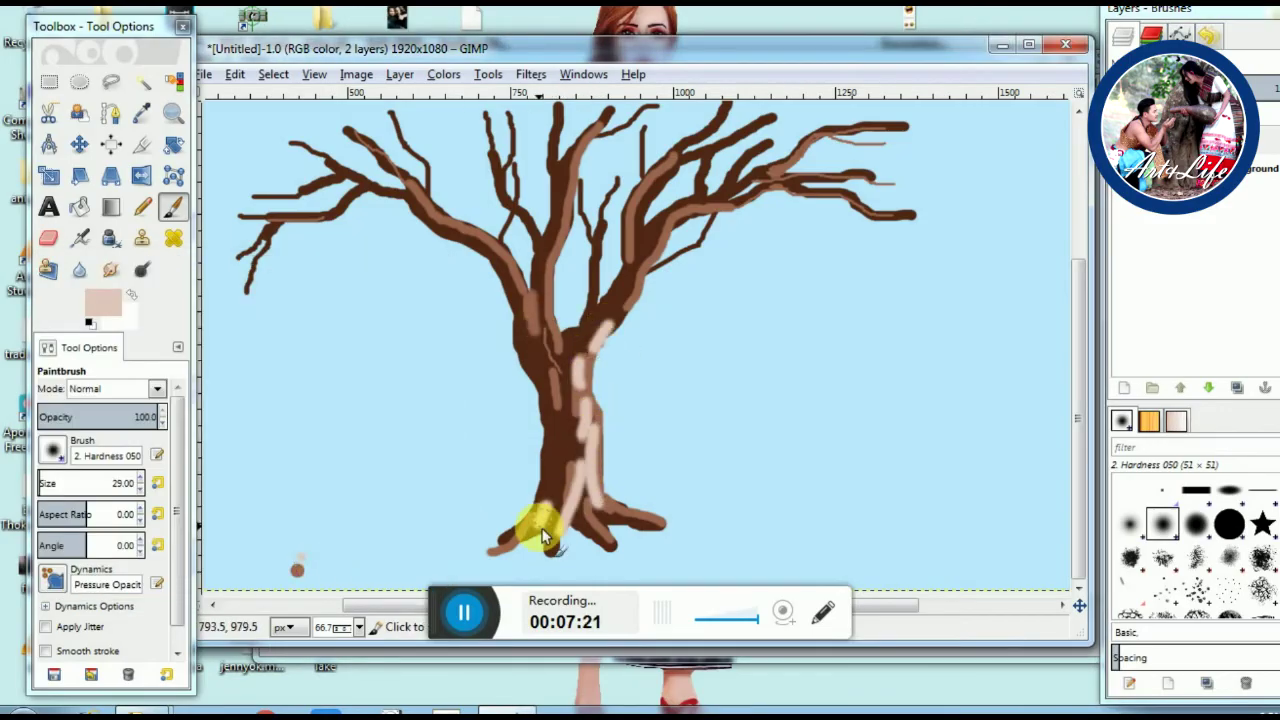
{"action": "left_click_drag", "start_coordinate": [655, 245], "coordinate": [634, 214]}
{"action": "left_click_drag", "start_coordinate": [535, 272], "coordinate": [549, 318]}
Smudge the highlight streaks into the bark along the branches, trunk and roots with a size-26 brush
{"action": "left_click", "coordinate": [110, 269]}
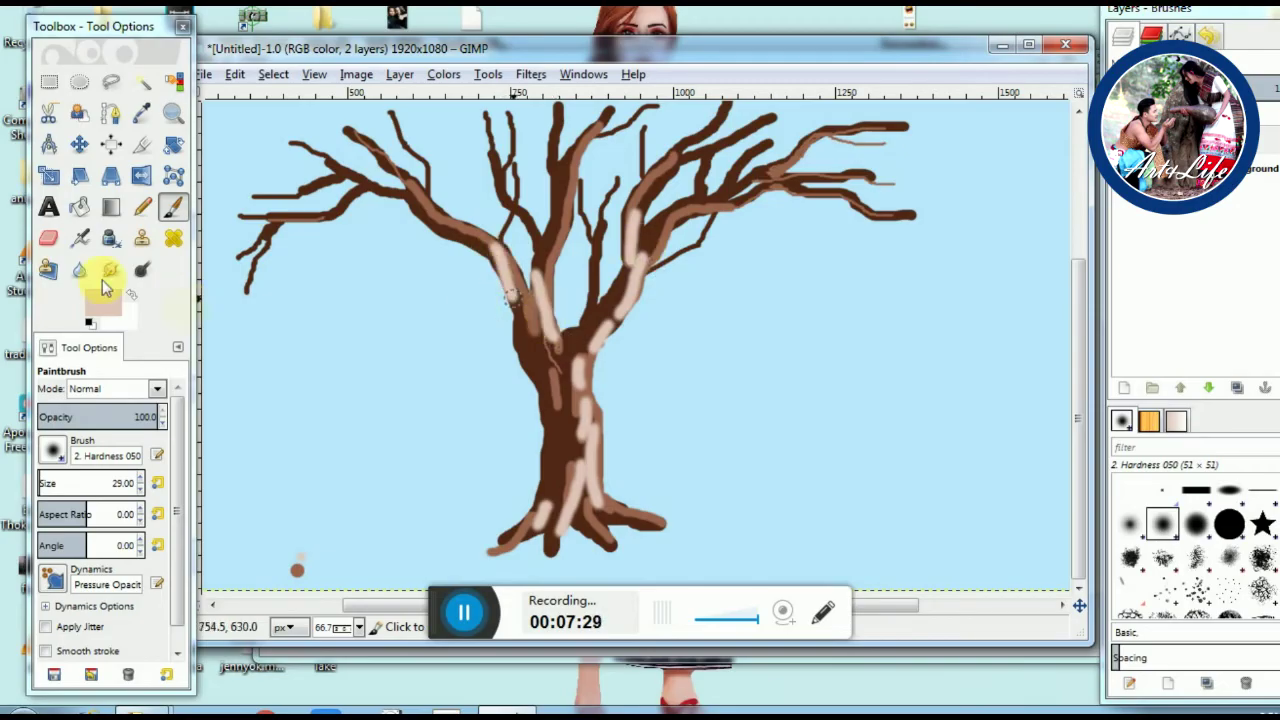
{"action": "scroll", "coordinate": [501, 266], "scroll_direction": "up", "scroll_amount": 1}
{"action": "scroll", "coordinate": [501, 266], "scroll_direction": "up", "scroll_amount": 1}
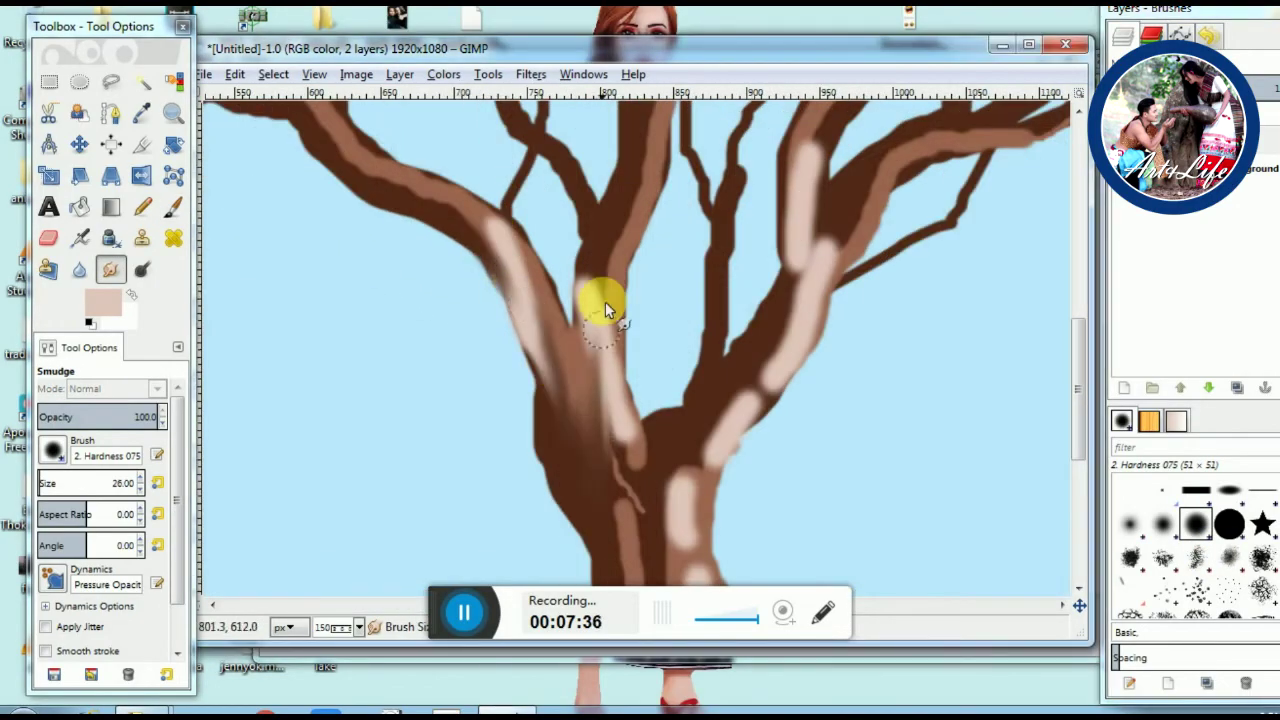
{"action": "mouse_move", "coordinate": [606, 246]}
{"action": "left_mouse_down"}
{"action": "mouse_move", "coordinate": [623, 514]}
{"action": "mouse_move", "coordinate": [790, 305]}
{"action": "left_mouse_up"}
{"action": "left_click_drag", "start_coordinate": [503, 266], "coordinate": [554, 395]}
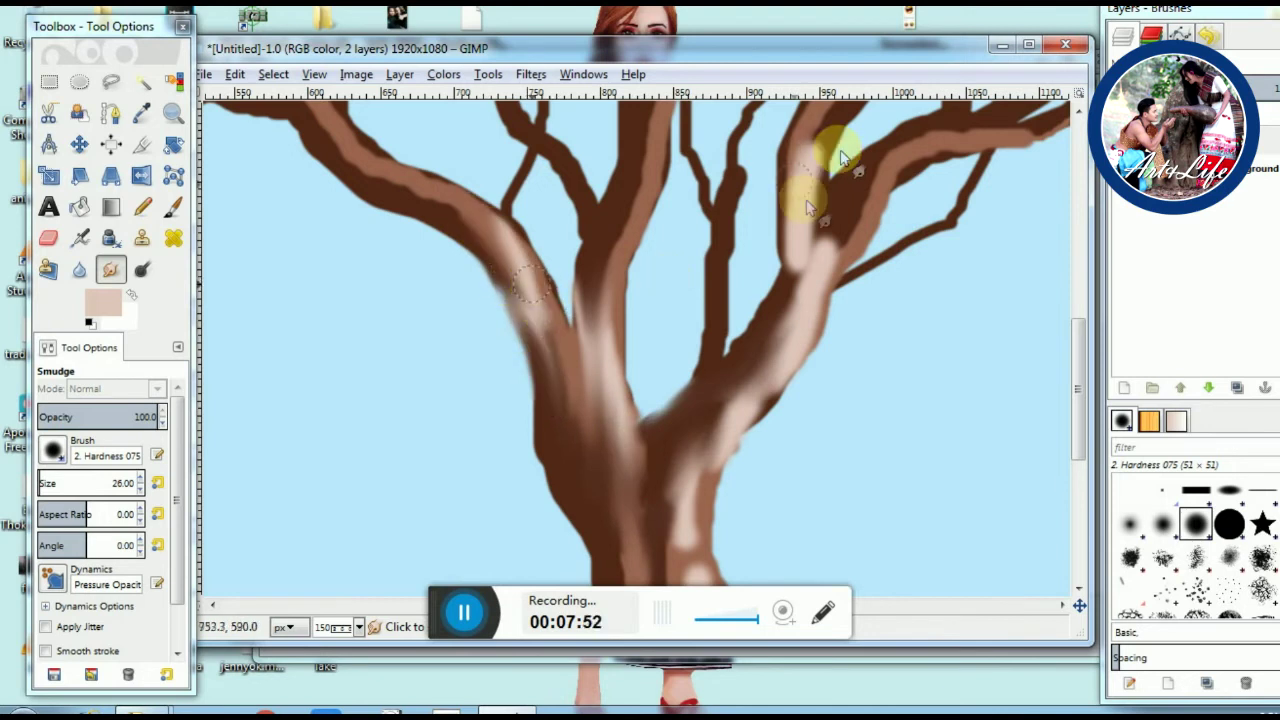
{"action": "left_click_drag", "start_coordinate": [843, 157], "coordinate": [791, 257]}
{"action": "left_click_drag", "start_coordinate": [745, 390], "coordinate": [678, 503]}
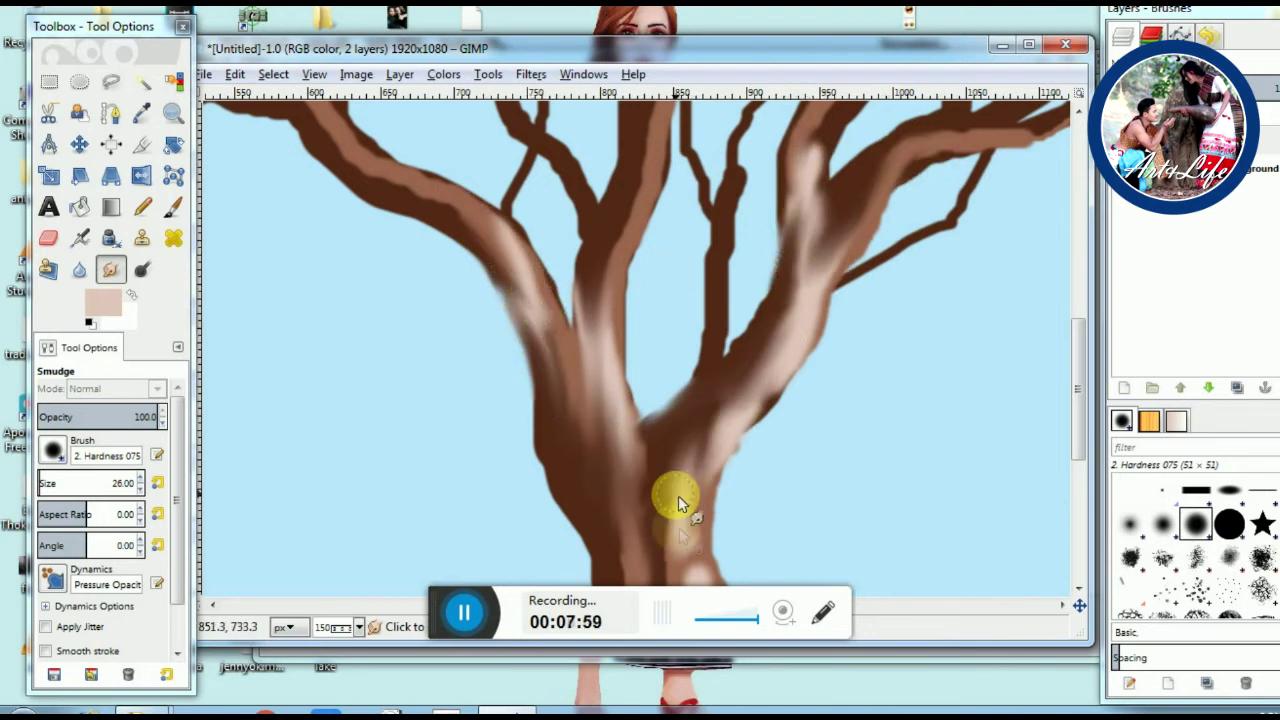
{"action": "left_click_drag", "start_coordinate": [1080, 355], "coordinate": [1080, 435]}
{"action": "mouse_move", "coordinate": [649, 280]}
{"action": "left_mouse_down"}
{"action": "mouse_move", "coordinate": [672, 447]}
{"action": "mouse_move", "coordinate": [709, 386]}
{"action": "mouse_move", "coordinate": [737, 529]}
{"action": "mouse_move", "coordinate": [714, 551]}
{"action": "left_mouse_up"}
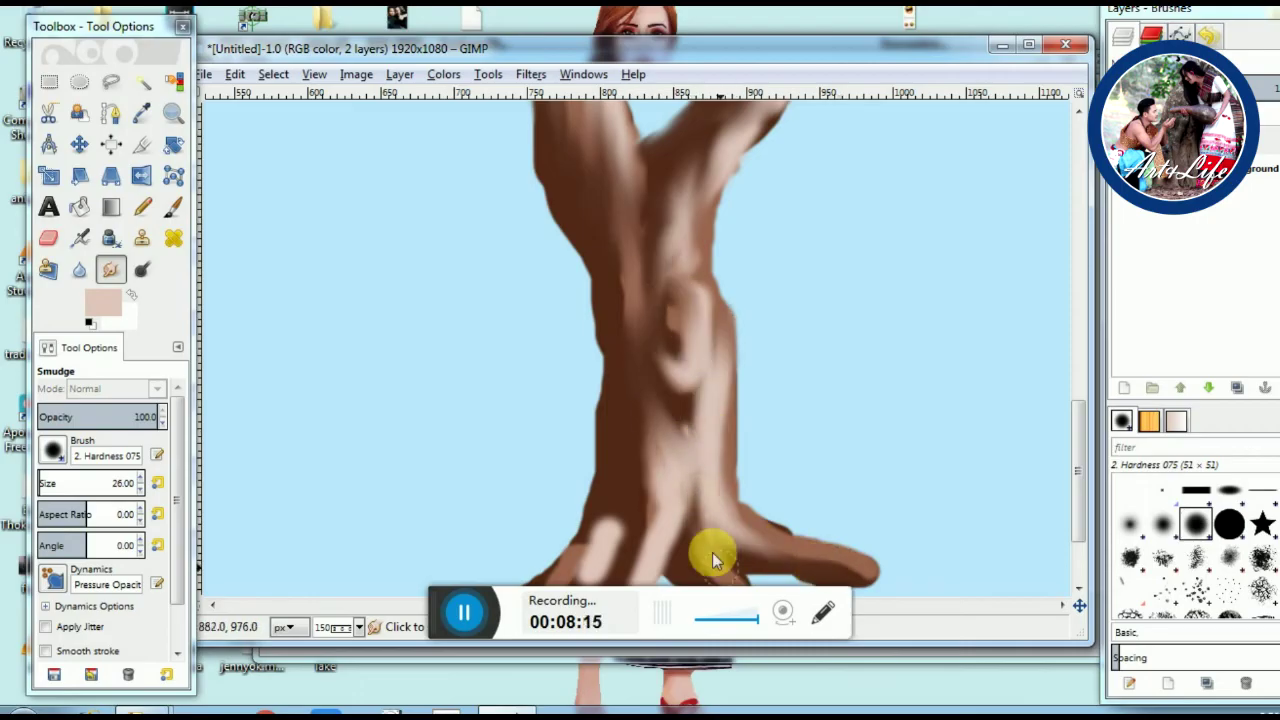
{"action": "left_click_drag", "start_coordinate": [606, 572], "coordinate": [625, 490]}
{"action": "left_click_drag", "start_coordinate": [1080, 440], "coordinate": [1080, 480]}
{"action": "left_click_drag", "start_coordinate": [663, 451], "coordinate": [450, 500]}
{"action": "mouse_move", "coordinate": [877, 470]}
{"action": "left_mouse_down"}
{"action": "mouse_move", "coordinate": [757, 449]}
{"action": "mouse_move", "coordinate": [586, 471]}
{"action": "mouse_move", "coordinate": [569, 494]}
{"action": "mouse_move", "coordinate": [670, 474]}
{"action": "left_mouse_up"}
{"action": "left_click_drag", "start_coordinate": [1080, 505], "coordinate": [1080, 300]}
Smudge the branch tips outward into soft, tapered ends across the whole tree
{"action": "left_click", "coordinate": [173, 113]}
{"action": "key", "text": "minus"}
{"action": "key", "text": "minus"}
{"action": "left_click", "coordinate": [111, 270]}
{"action": "left_click_drag", "start_coordinate": [925, 234], "coordinate": [985, 231]}
{"action": "mouse_move", "coordinate": [890, 285]}
{"action": "left_mouse_down"}
{"action": "mouse_move", "coordinate": [950, 287]}
{"action": "mouse_move", "coordinate": [980, 319]}
{"action": "left_mouse_up"}
{"action": "left_click_drag", "start_coordinate": [320, 322], "coordinate": [255, 322]}
{"action": "left_click_drag", "start_coordinate": [385, 238], "coordinate": [315, 247]}
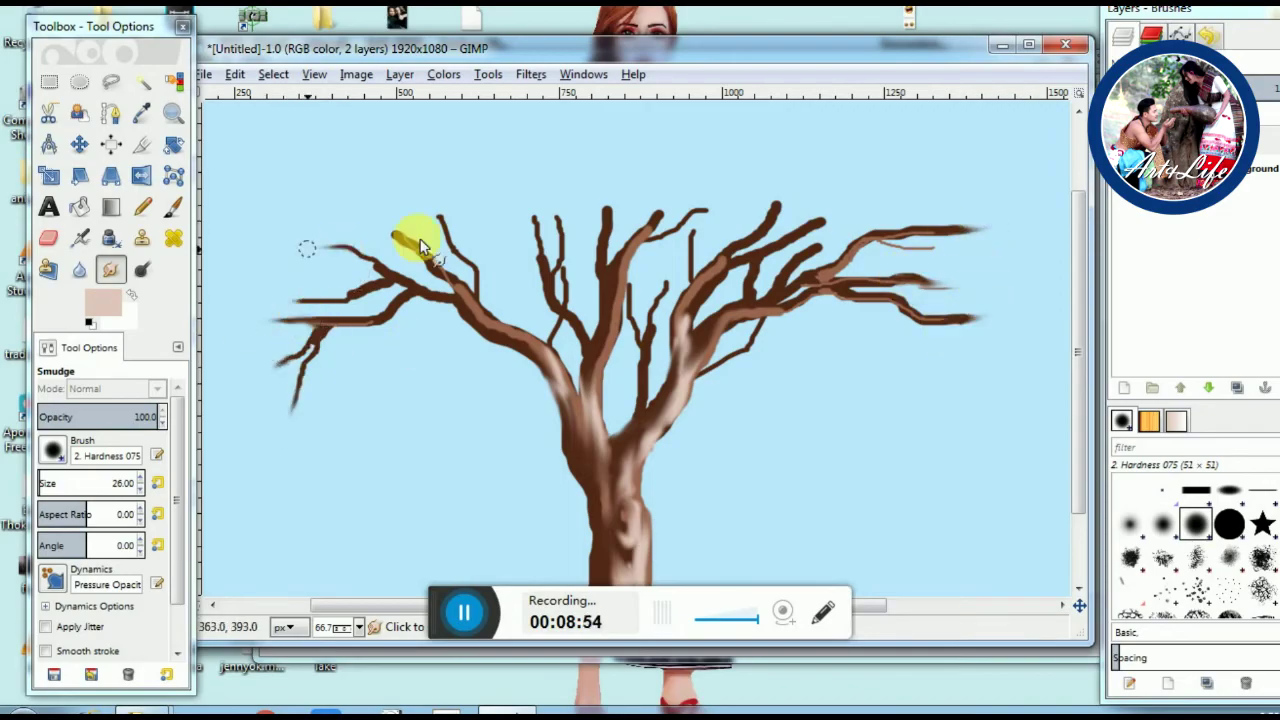
{"action": "left_click_drag", "start_coordinate": [543, 210], "coordinate": [573, 240]}
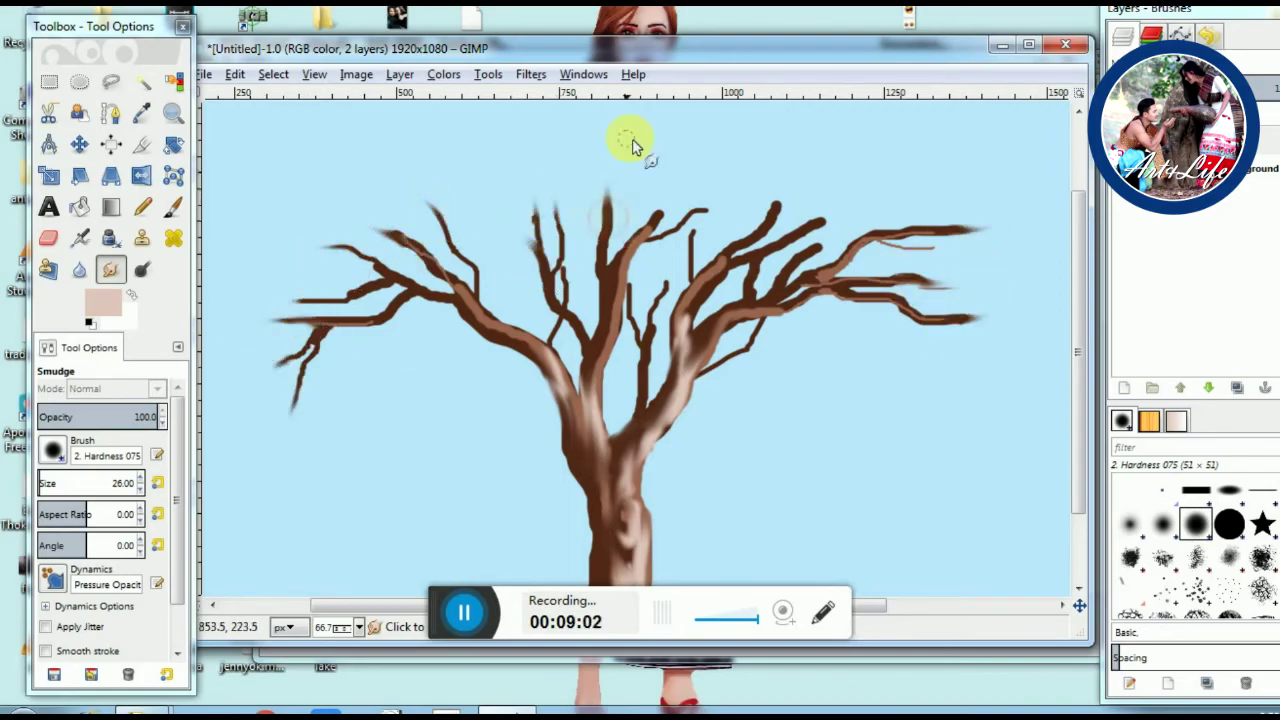
{"action": "left_click_drag", "start_coordinate": [663, 286], "coordinate": [716, 284]}
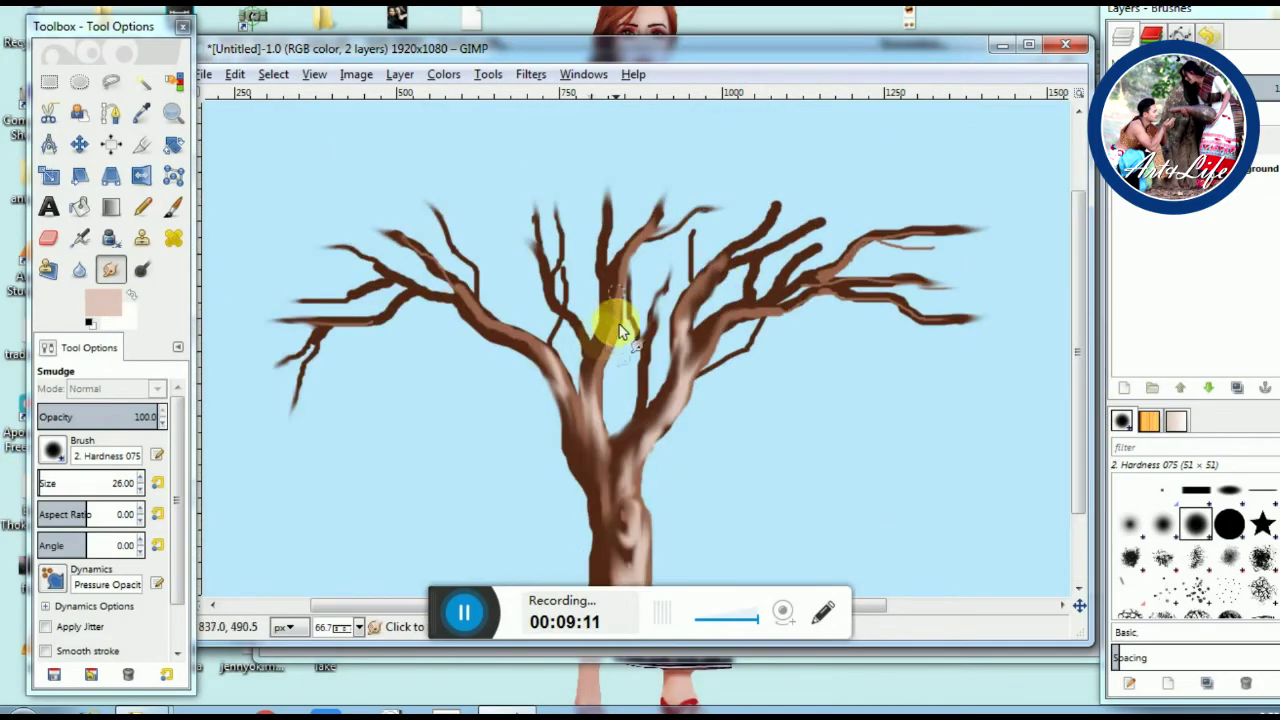
{"action": "left_click_drag", "start_coordinate": [620, 330], "coordinate": [458, 296]}
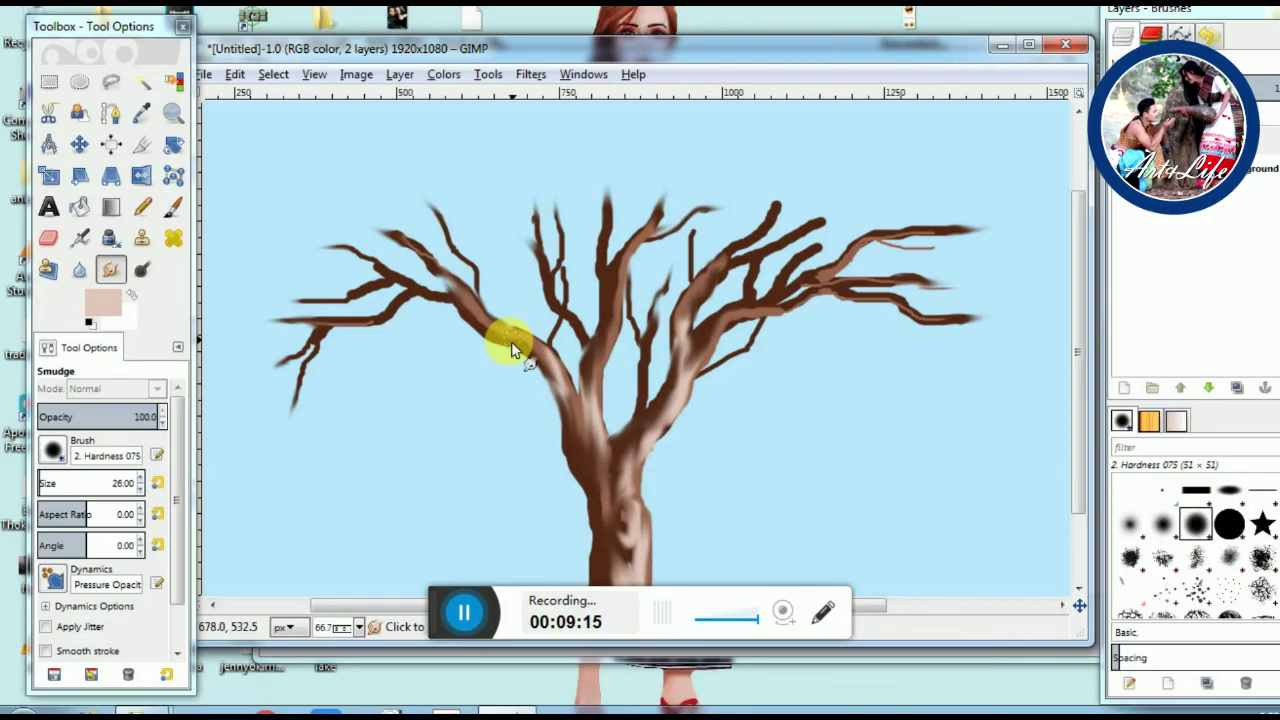
{"action": "left_click_drag", "start_coordinate": [1078, 357], "coordinate": [1078, 427]}
Begin picking a muted green foreground colour
{"action": "left_click", "coordinate": [102, 300]}
{"action": "left_click", "coordinate": [222, 450]}
{"action": "mouse_move", "coordinate": [222, 450]}
{"action": "left_mouse_down"}
{"action": "mouse_move", "coordinate": [220, 432]}
{"action": "mouse_move", "coordinate": [139, 429]}
{"action": "left_mouse_up"}
Set the foreground colour to dark moss green 487952
{"action": "left_click", "coordinate": [413, 266]}
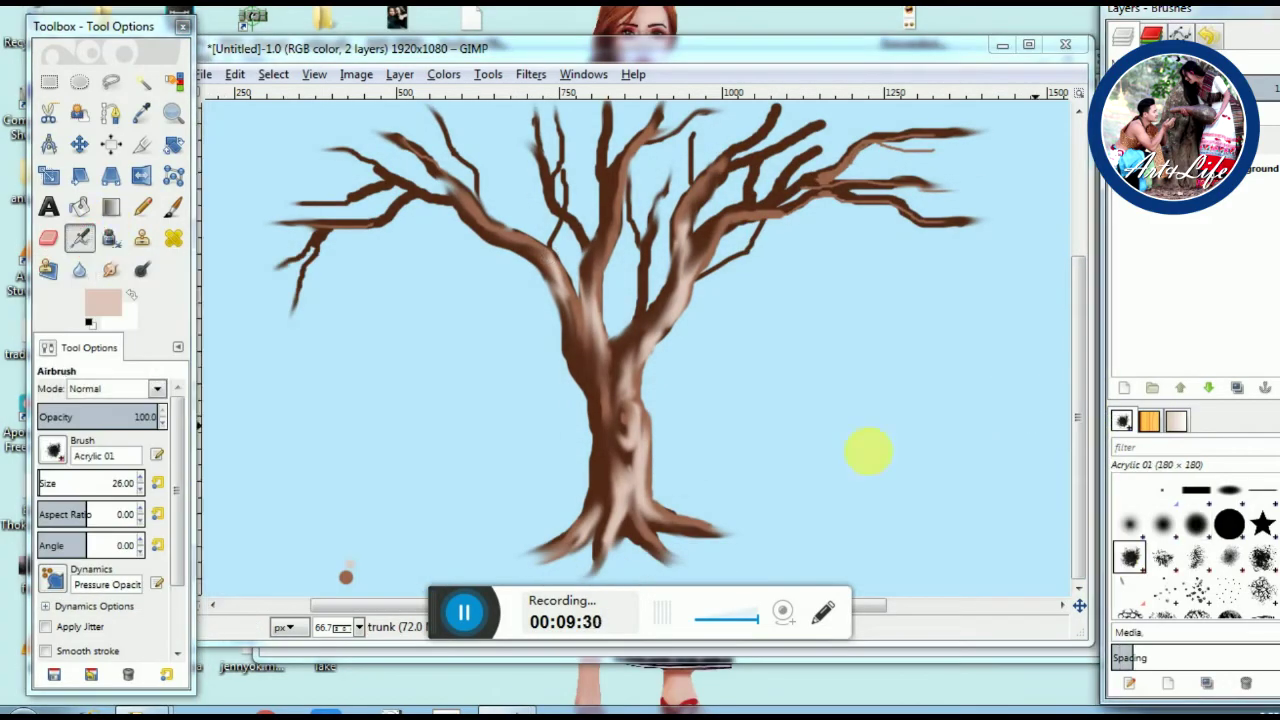
{"action": "scroll", "coordinate": [543, 354], "scroll_direction": "up", "scroll_amount": 3}
{"action": "left_click", "coordinate": [108, 300]}
{"action": "left_click", "coordinate": [220, 430]}
{"action": "left_click", "coordinate": [130, 400]}
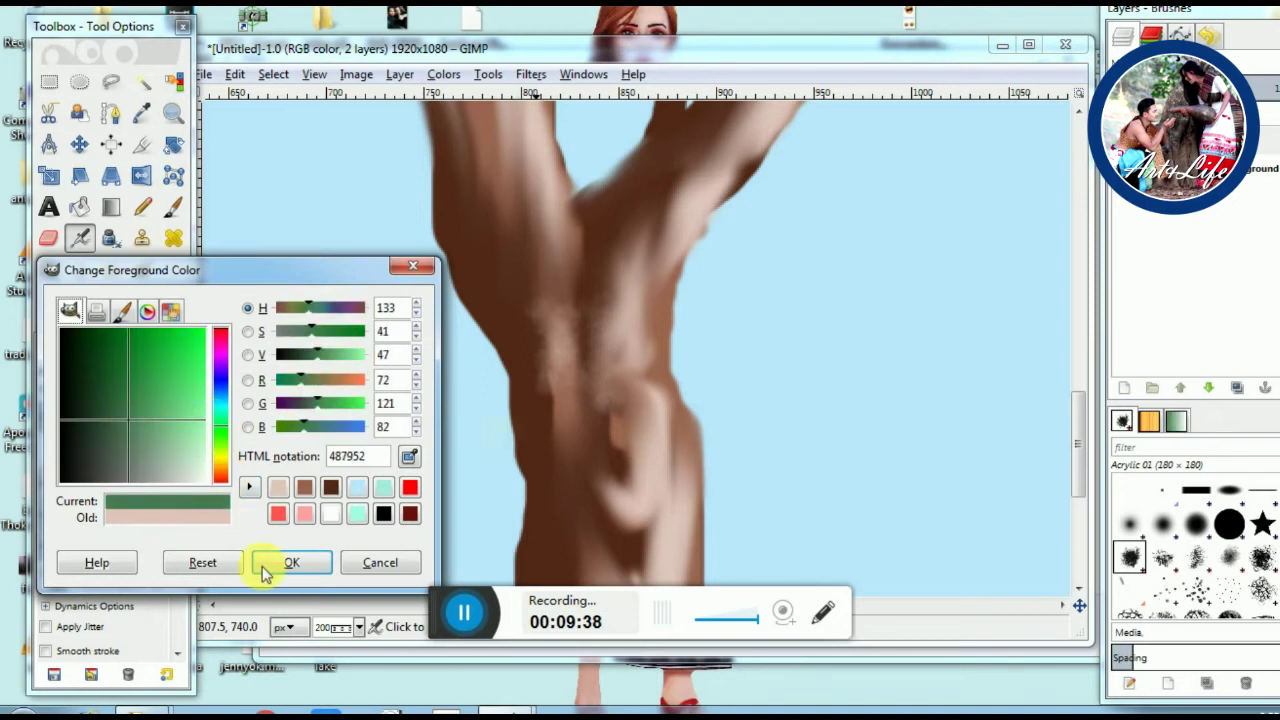
{"action": "left_click", "coordinate": [291, 562]}
Airbrush green moss dabs onto the trunk with the Acrylic 01 brush
{"action": "left_click_drag", "start_coordinate": [572, 287], "coordinate": [515, 175]}
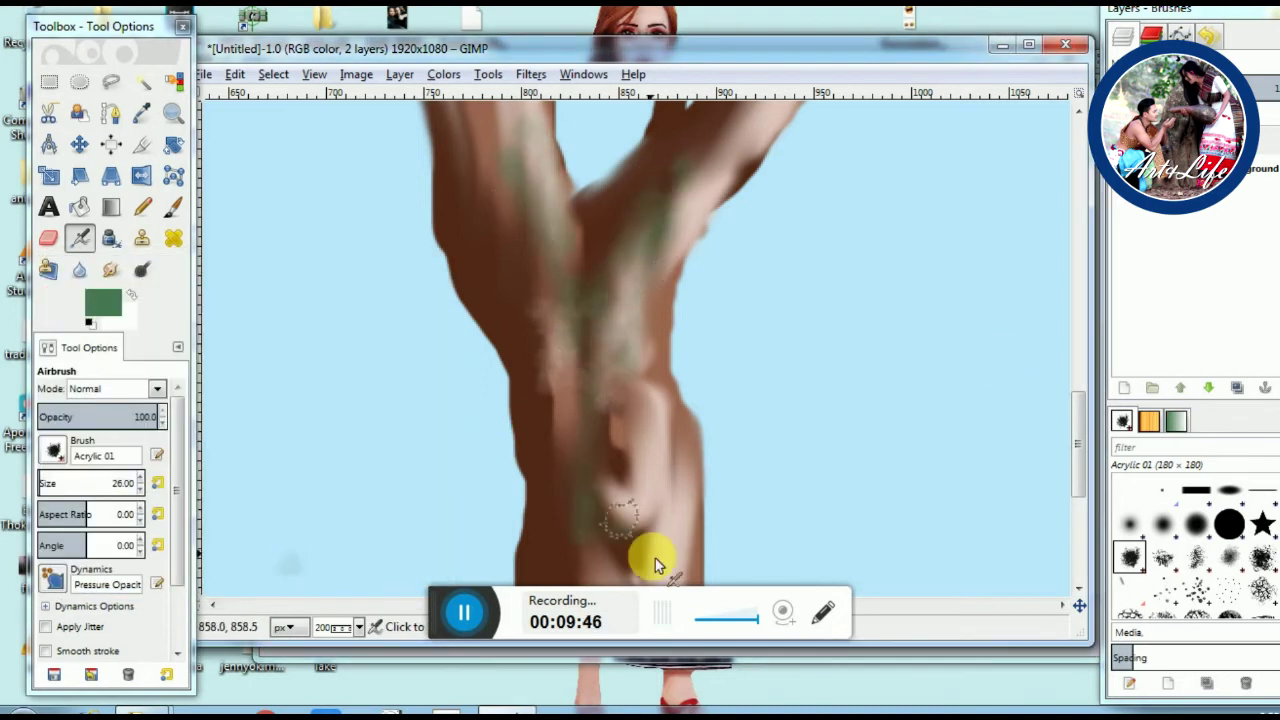
{"action": "left_click_drag", "start_coordinate": [1079, 420], "coordinate": [1079, 350]}
{"action": "left_click", "coordinate": [172, 112]}
{"action": "key", "text": "shift+ctrl+j"}
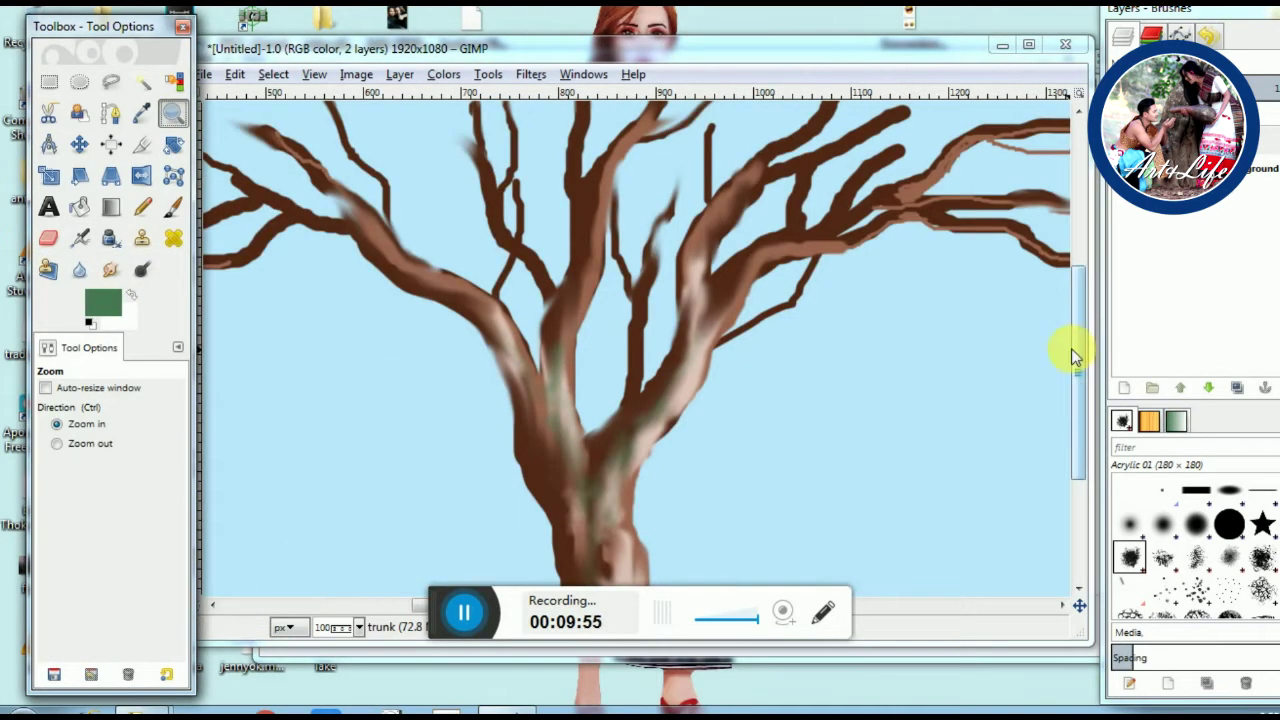
{"action": "left_click", "coordinate": [600, 400]}
{"action": "left_click", "coordinate": [80, 237]}
{"action": "left_click_drag", "start_coordinate": [614, 471], "coordinate": [605, 420]}
{"action": "key", "text": "z"}
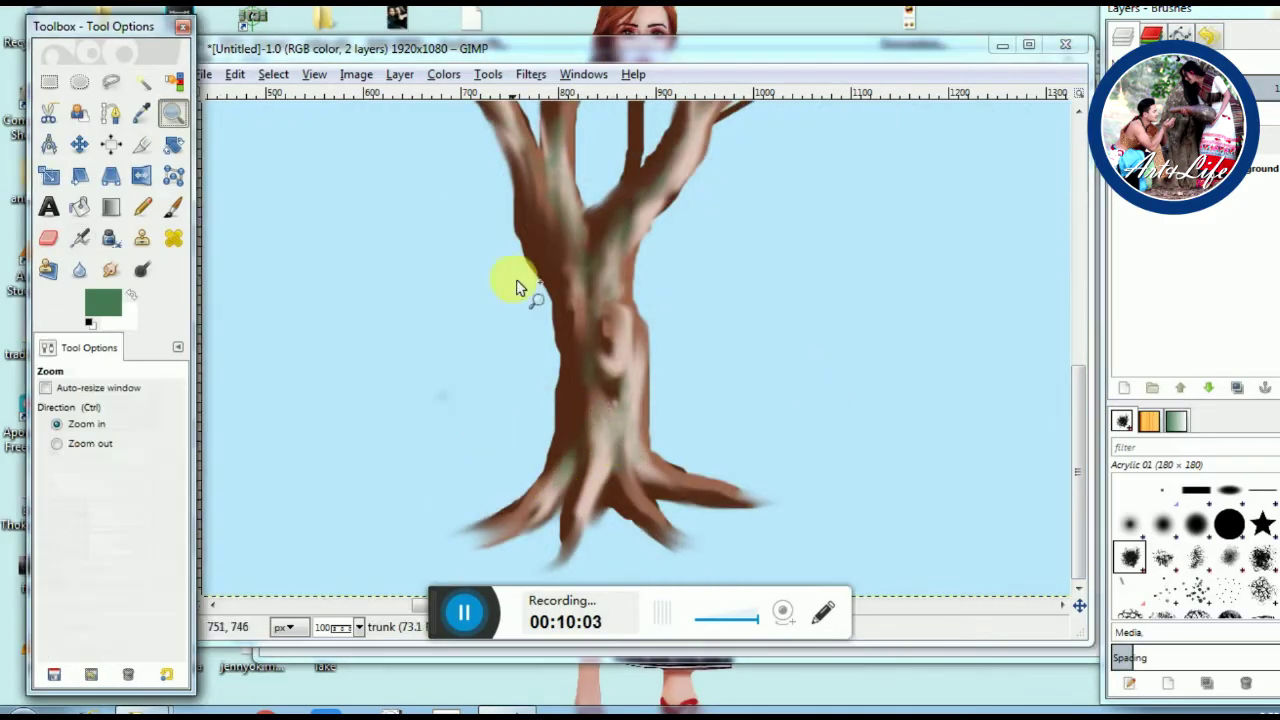
{"action": "key", "text": "shift+ctrl+j"}
{"action": "left_click", "coordinate": [1124, 387]}
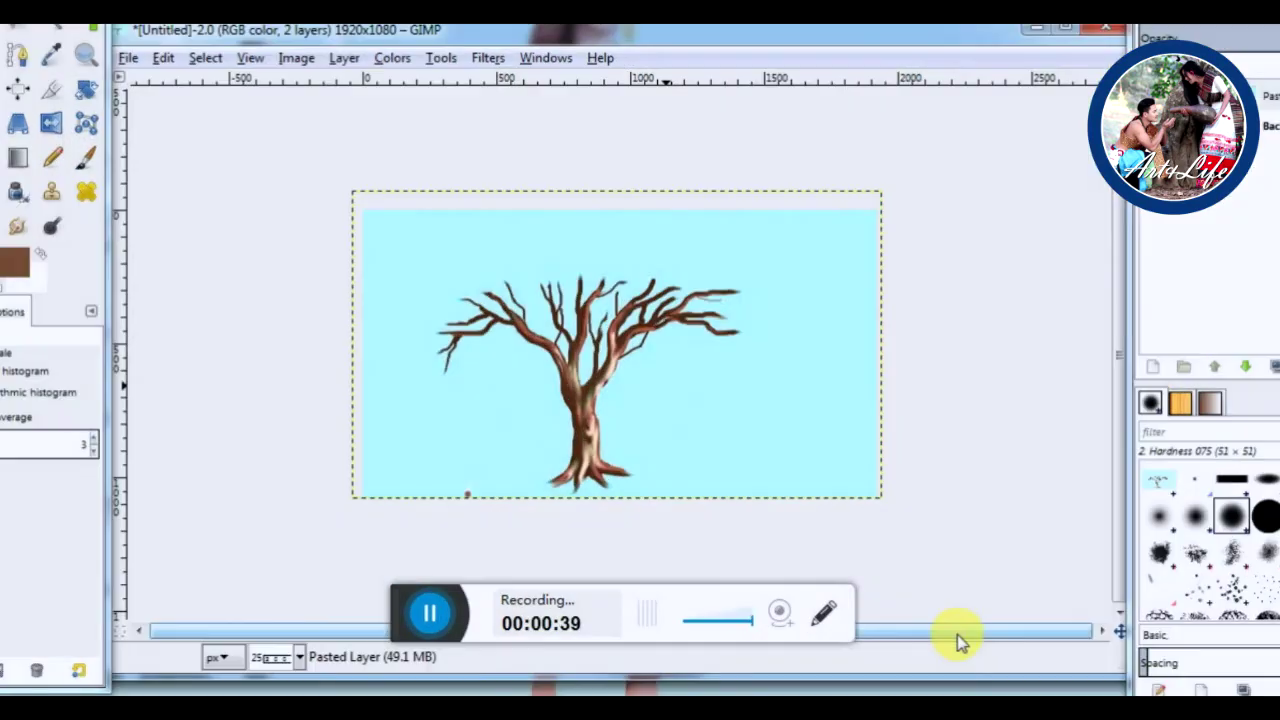
Add a new transparent layer named leaves
{"action": "left_click", "coordinate": [1152, 367]}
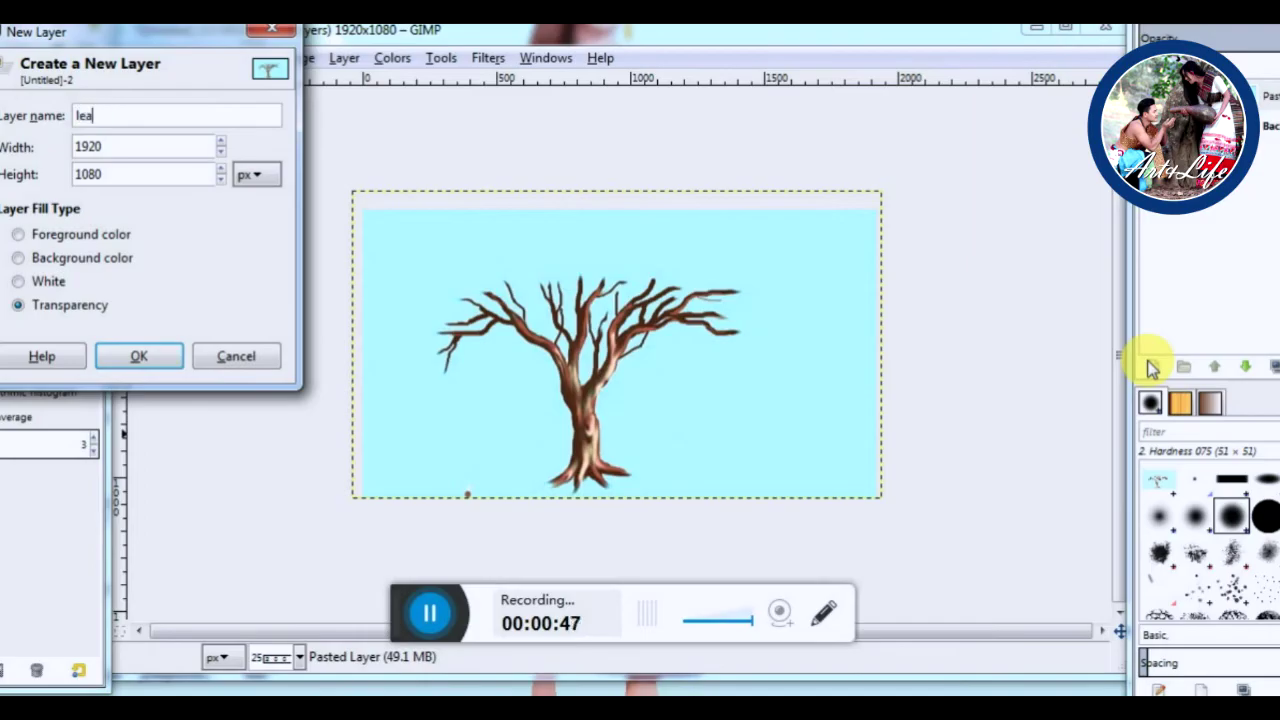
{"action": "type", "text": "ves"}
{"action": "key", "text": "Return"}
Paint dark green 152c12 foliage across the crown with the Acrylic 02 brush
{"action": "left_click", "coordinate": [1195, 552]}
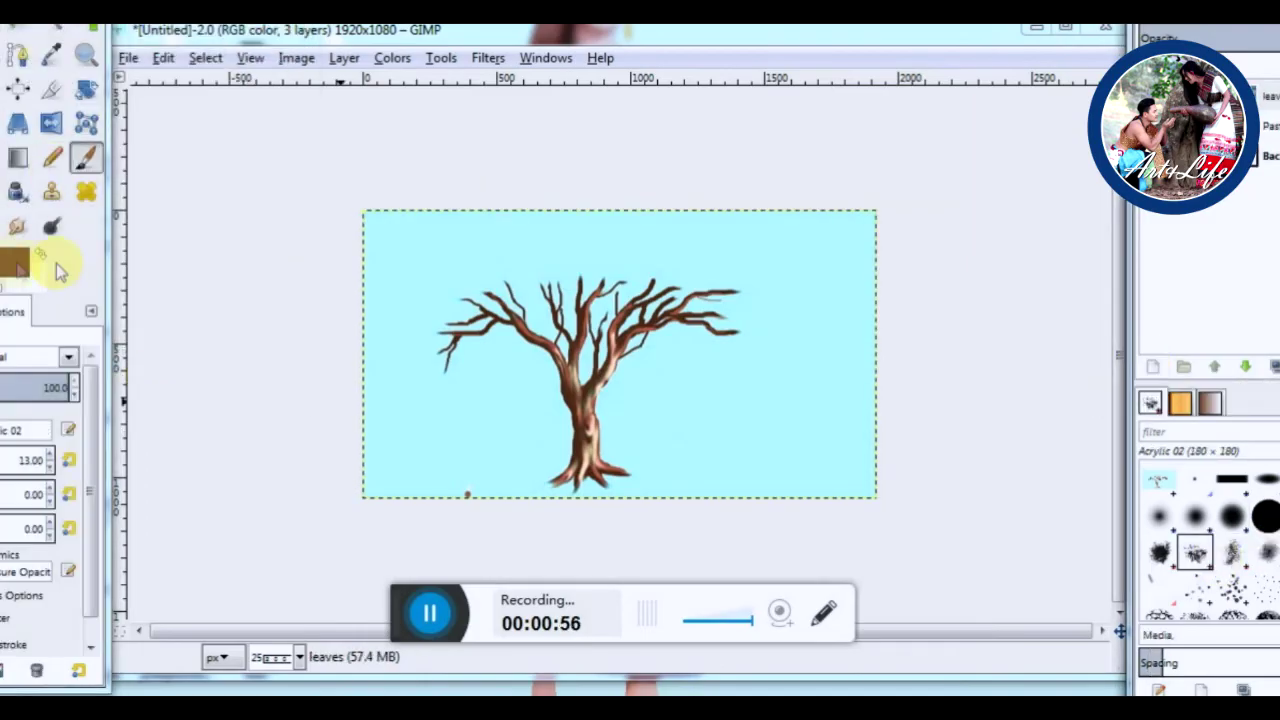
{"action": "left_click", "coordinate": [20, 262]}
{"action": "left_click", "coordinate": [137, 415]}
{"action": "left_click", "coordinate": [14, 371]}
{"action": "left_click", "coordinate": [210, 555]}
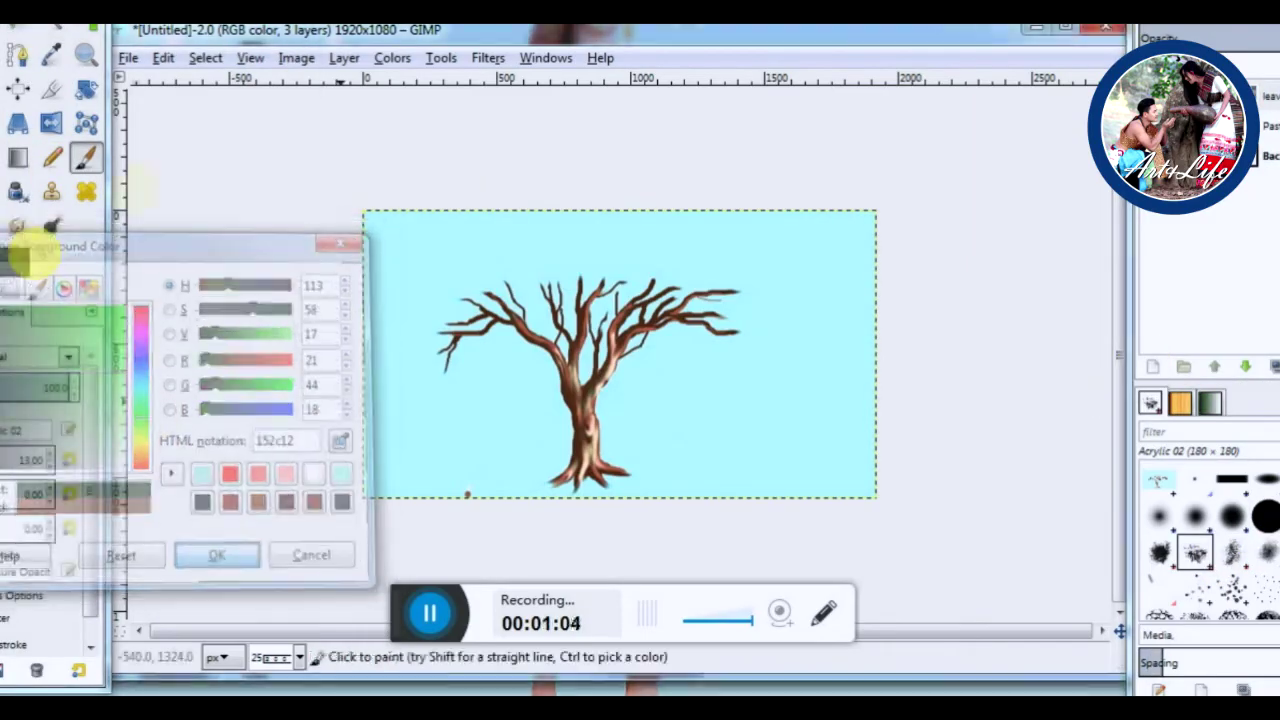
{"action": "scroll", "coordinate": [434, 337], "scroll_direction": "up", "scroll_amount": 2}
{"action": "mouse_move", "coordinate": [300, 365]}
{"action": "left_mouse_down"}
{"action": "mouse_move", "coordinate": [358, 275]}
{"action": "mouse_move", "coordinate": [571, 214]}
{"action": "mouse_move", "coordinate": [794, 240]}
{"action": "mouse_move", "coordinate": [857, 291]}
{"action": "mouse_move", "coordinate": [812, 262]}
{"action": "left_mouse_up"}
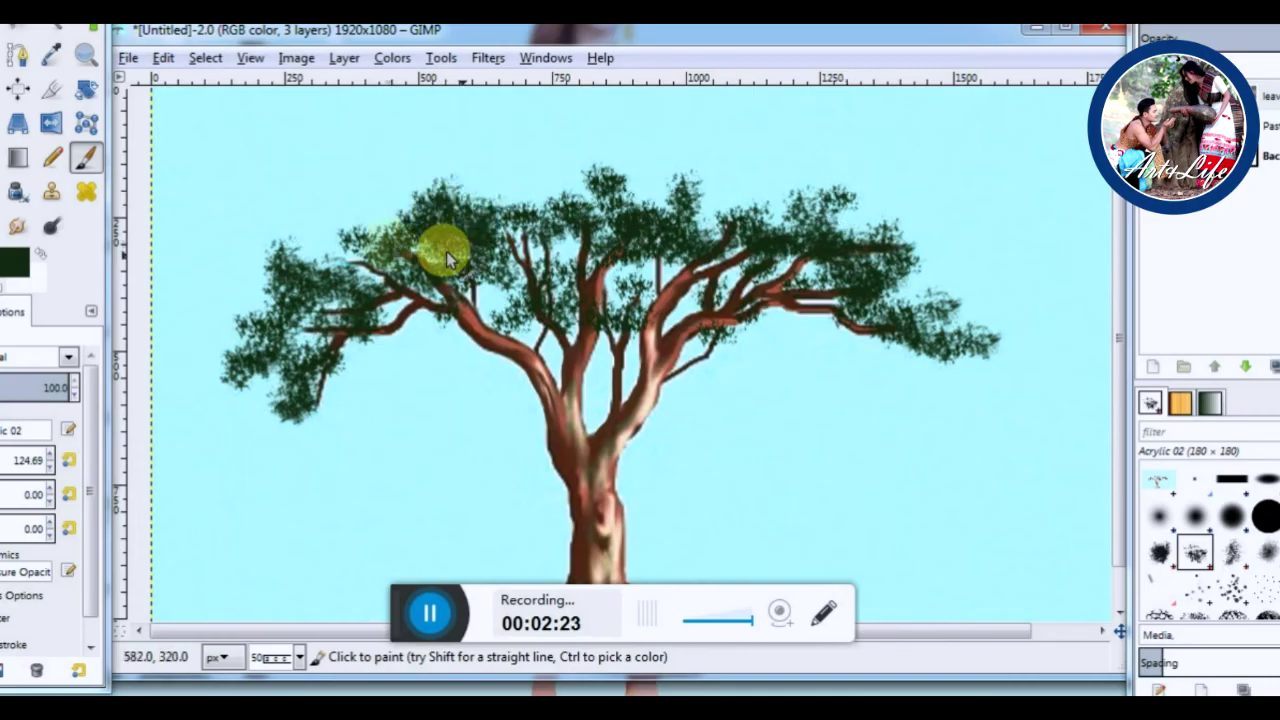
{"action": "mouse_move", "coordinate": [446, 251]}
{"action": "left_mouse_down"}
{"action": "mouse_move", "coordinate": [277, 306]}
{"action": "mouse_move", "coordinate": [571, 209]}
{"action": "mouse_move", "coordinate": [709, 306]}
{"action": "mouse_move", "coordinate": [700, 288]}
{"action": "left_mouse_up"}
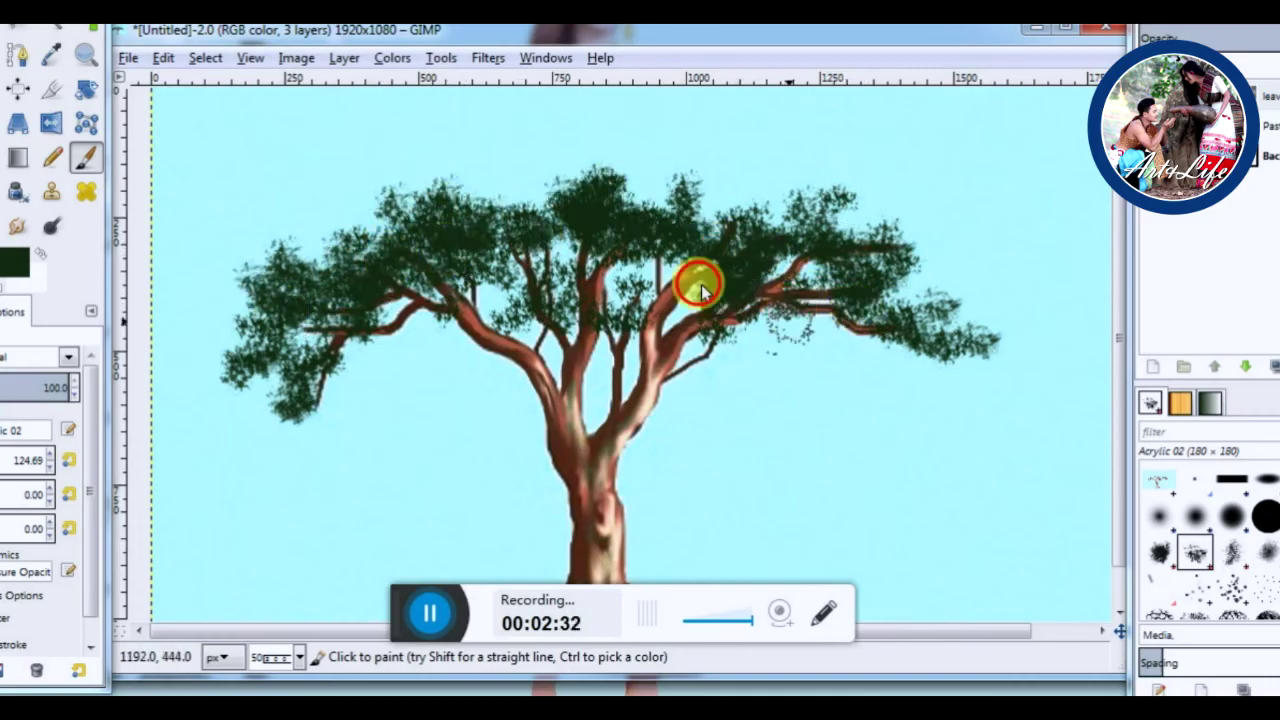
Choose mid green 2e6626 as the foreground colour
{"action": "left_click", "coordinate": [14, 260]}
{"action": "left_click", "coordinate": [241, 558]}
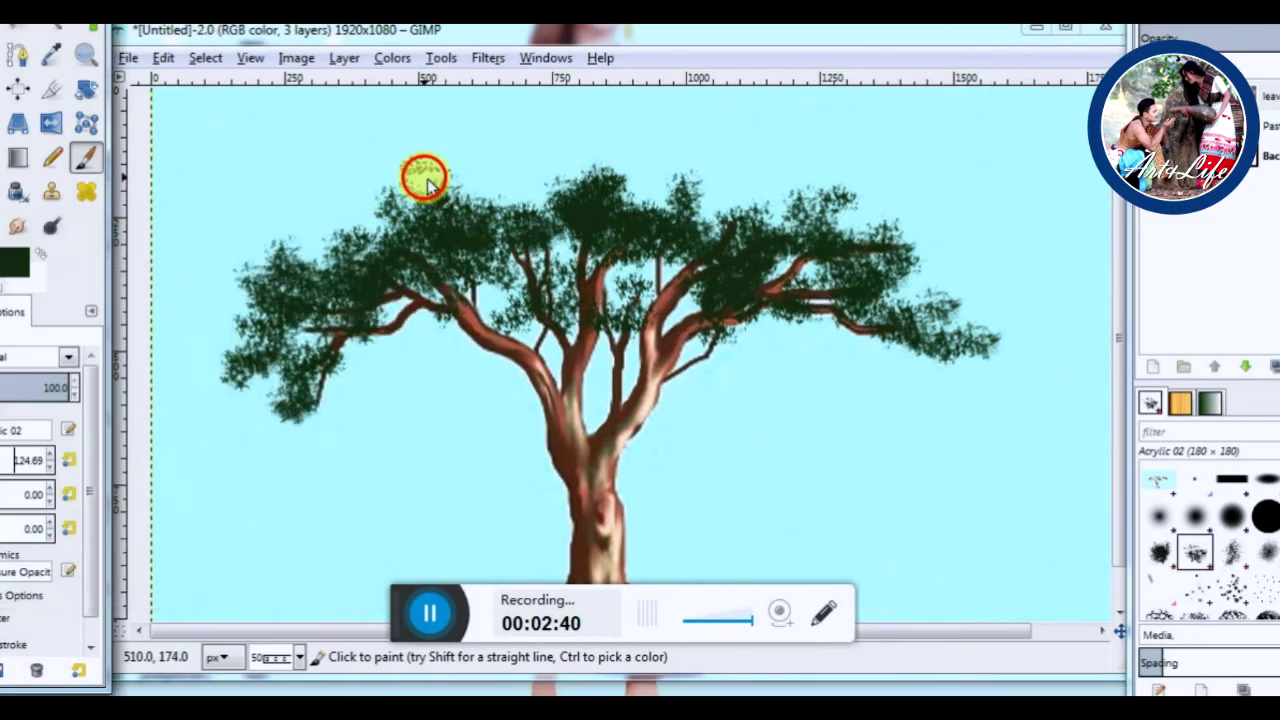
{"action": "left_click", "coordinate": [14, 260]}
{"action": "left_click", "coordinate": [27, 365]}
Dab mid-green 2e6626 foliage onto the crown's sides and upper canopy
{"action": "left_click", "coordinate": [220, 560]}
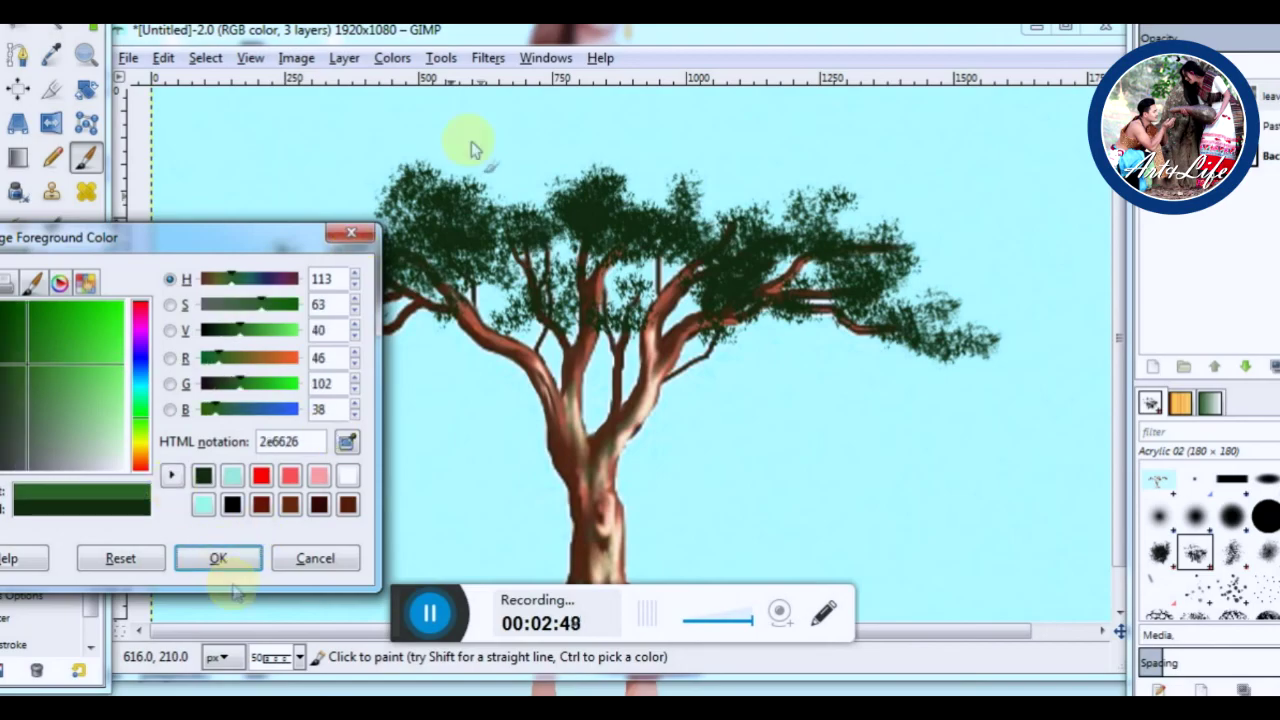
{"action": "left_click", "coordinate": [351, 232]}
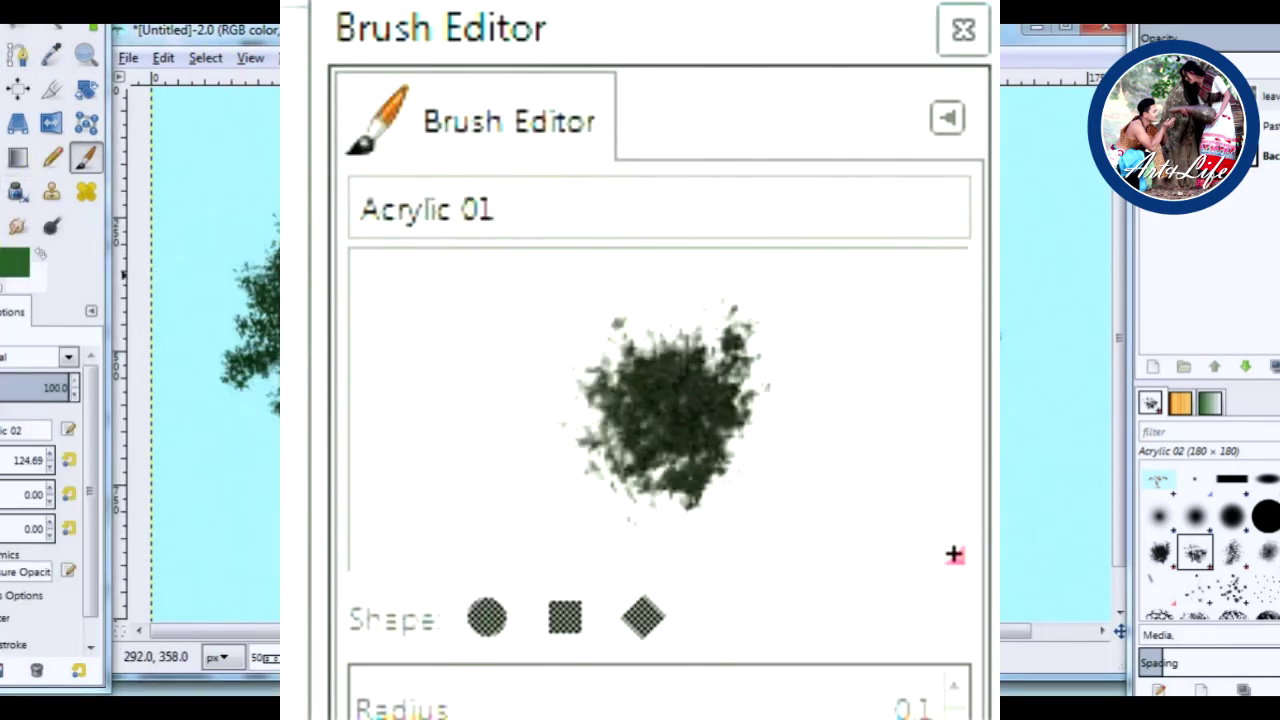
{"action": "left_click_drag", "start_coordinate": [262, 280], "coordinate": [258, 200]}
{"action": "mouse_move", "coordinate": [262, 320]}
{"action": "left_mouse_down"}
{"action": "mouse_move", "coordinate": [266, 190]}
{"action": "mouse_move", "coordinate": [268, 260]}
{"action": "left_mouse_up"}
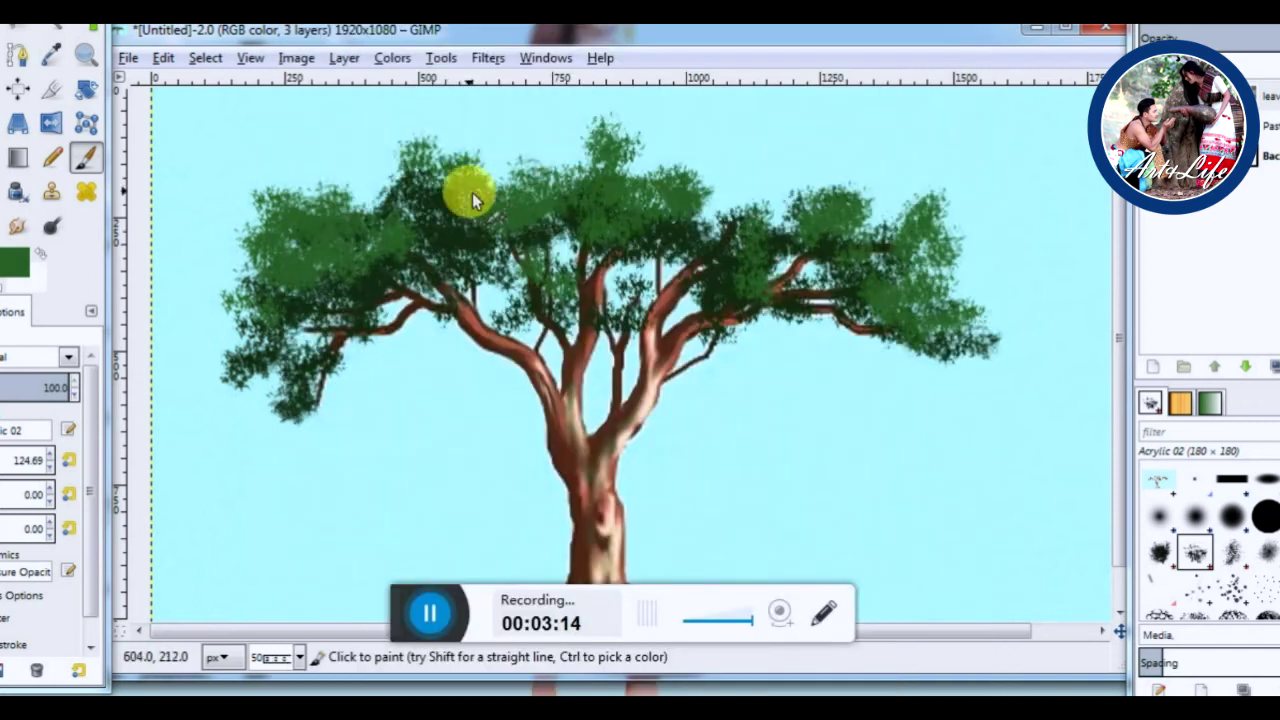
{"action": "left_click_drag", "start_coordinate": [466, 191], "coordinate": [386, 177]}
{"action": "left_click_drag", "start_coordinate": [737, 237], "coordinate": [705, 145]}
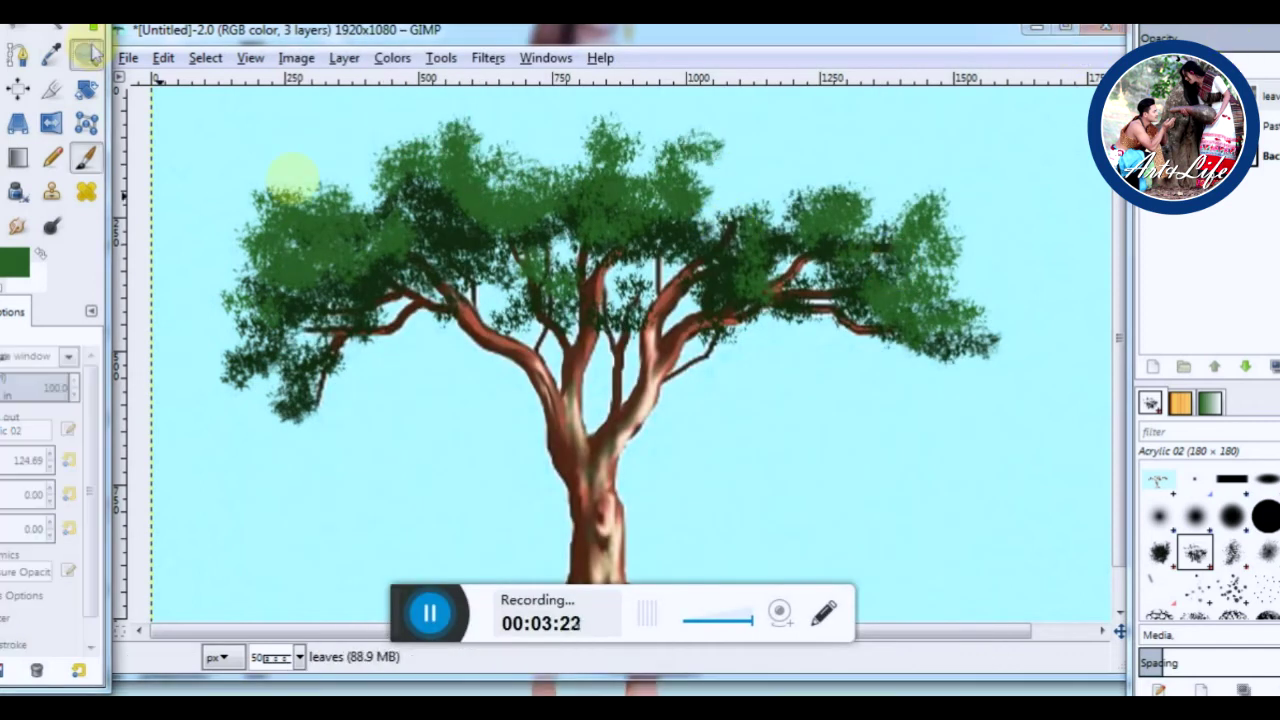
Zoom out to the whole tree and pick light green 7db34d
{"action": "key", "text": "minus"}
{"action": "left_click", "coordinate": [25, 256]}
{"action": "left_click", "coordinate": [76, 374]}
Set the foreground to light green 81b537, then sample a green from the canopy
{"action": "left_click", "coordinate": [140, 432]}
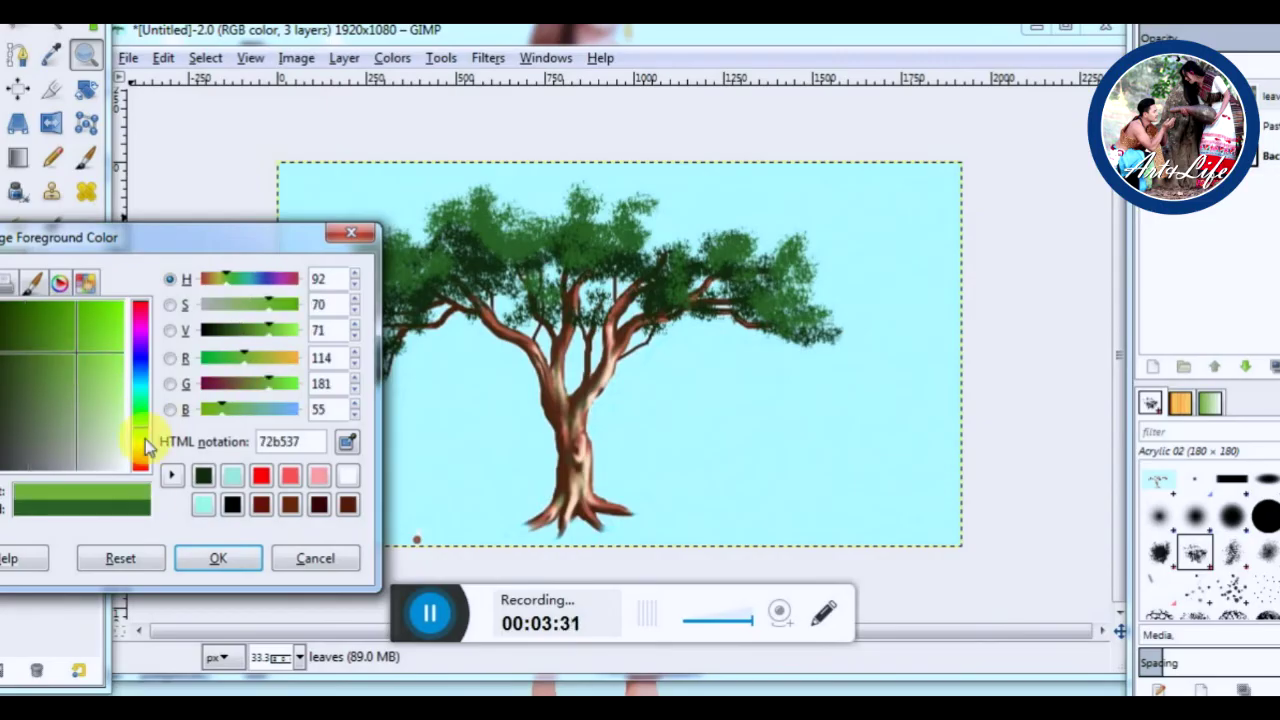
{"action": "left_click", "coordinate": [218, 558]}
{"action": "left_click", "coordinate": [85, 157]}
{"action": "left_click", "coordinate": [50, 55]}
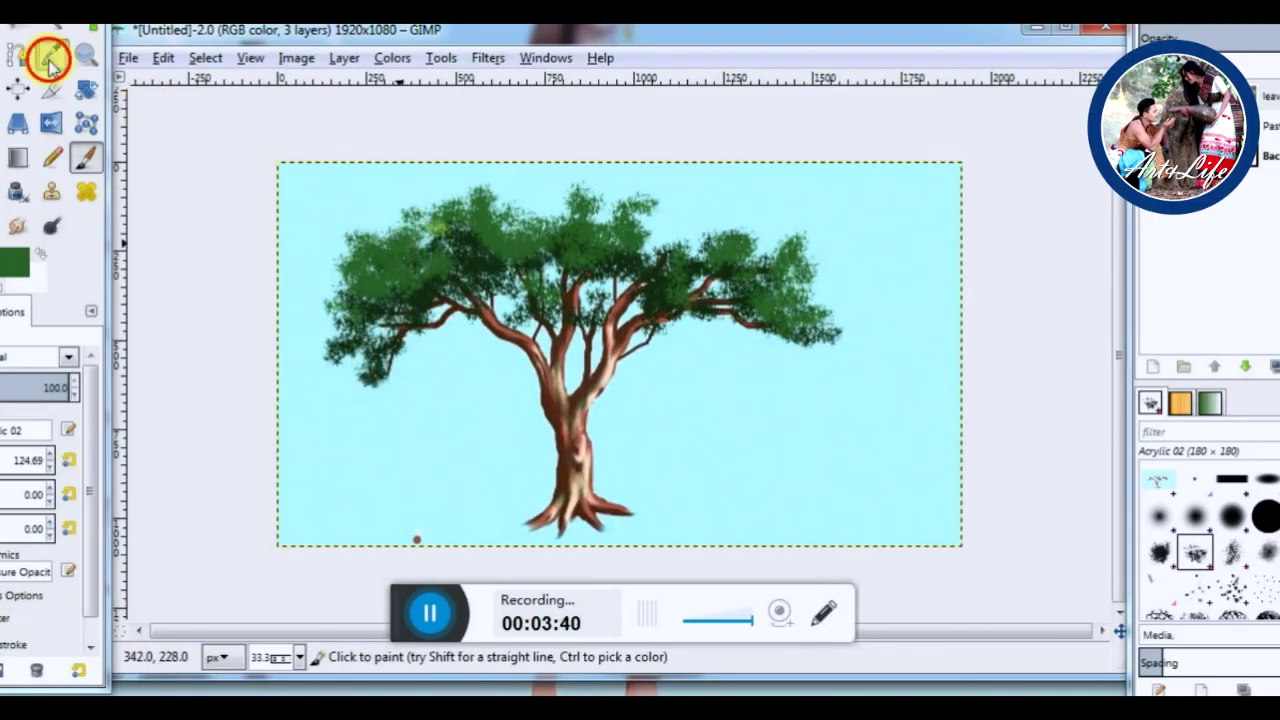
{"action": "left_click", "coordinate": [434, 229]}
{"action": "left_click", "coordinate": [85, 157]}
Dab light-green highlights on the upper, upper-left and right side of the canopy
{"action": "left_click", "coordinate": [498, 208]}
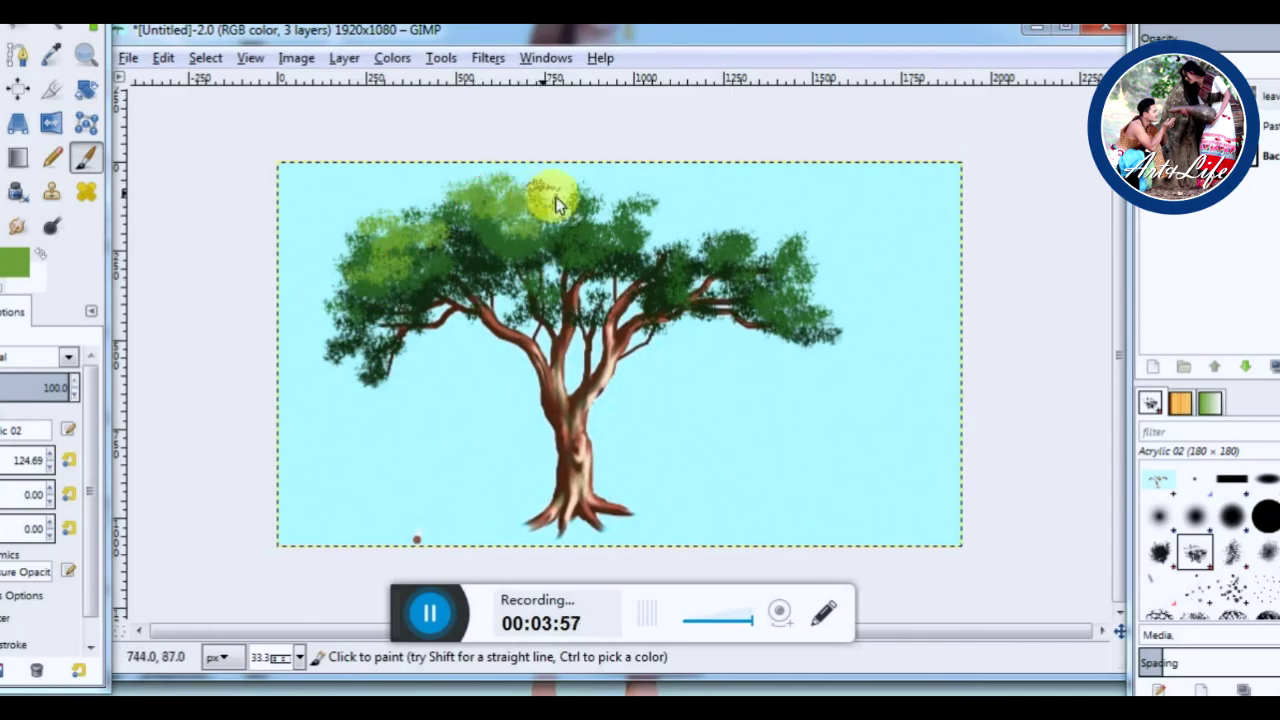
{"action": "left_click", "coordinate": [458, 232]}
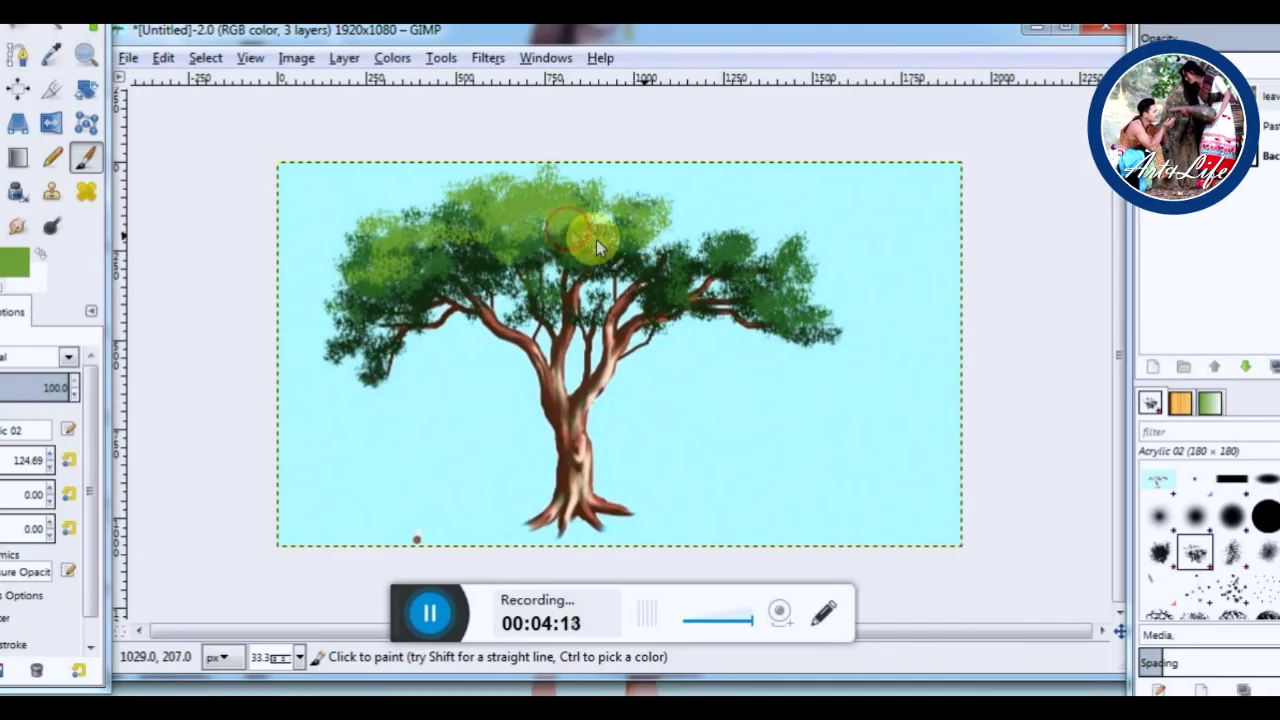
{"action": "mouse_move", "coordinate": [657, 226]}
{"action": "left_mouse_down"}
{"action": "mouse_move", "coordinate": [700, 258]}
{"action": "mouse_move", "coordinate": [751, 237]}
{"action": "mouse_move", "coordinate": [786, 286]}
{"action": "mouse_move", "coordinate": [820, 277]}
{"action": "mouse_move", "coordinate": [740, 222]}
{"action": "mouse_move", "coordinate": [586, 288]}
{"action": "mouse_move", "coordinate": [594, 310]}
{"action": "mouse_move", "coordinate": [362, 355]}
{"action": "mouse_move", "coordinate": [718, 345]}
{"action": "left_mouse_up"}
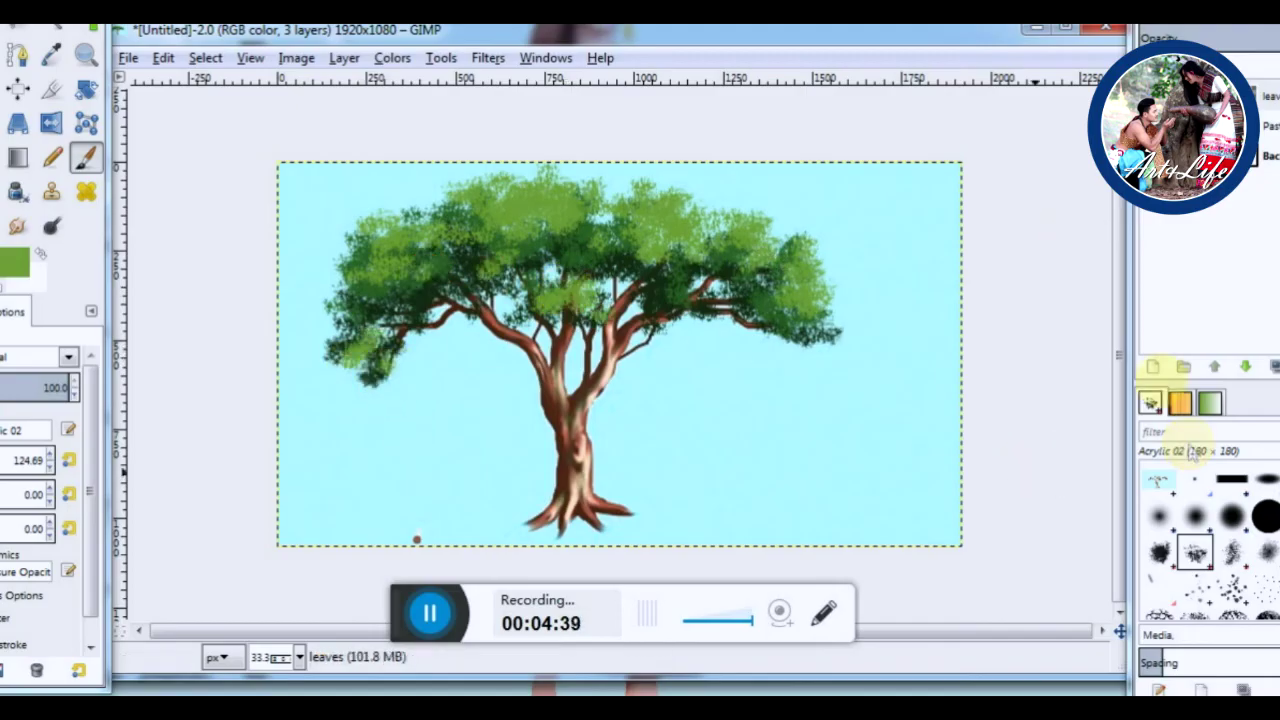
Create a new layer named 'grass'
{"action": "left_click", "coordinate": [1167, 373]}
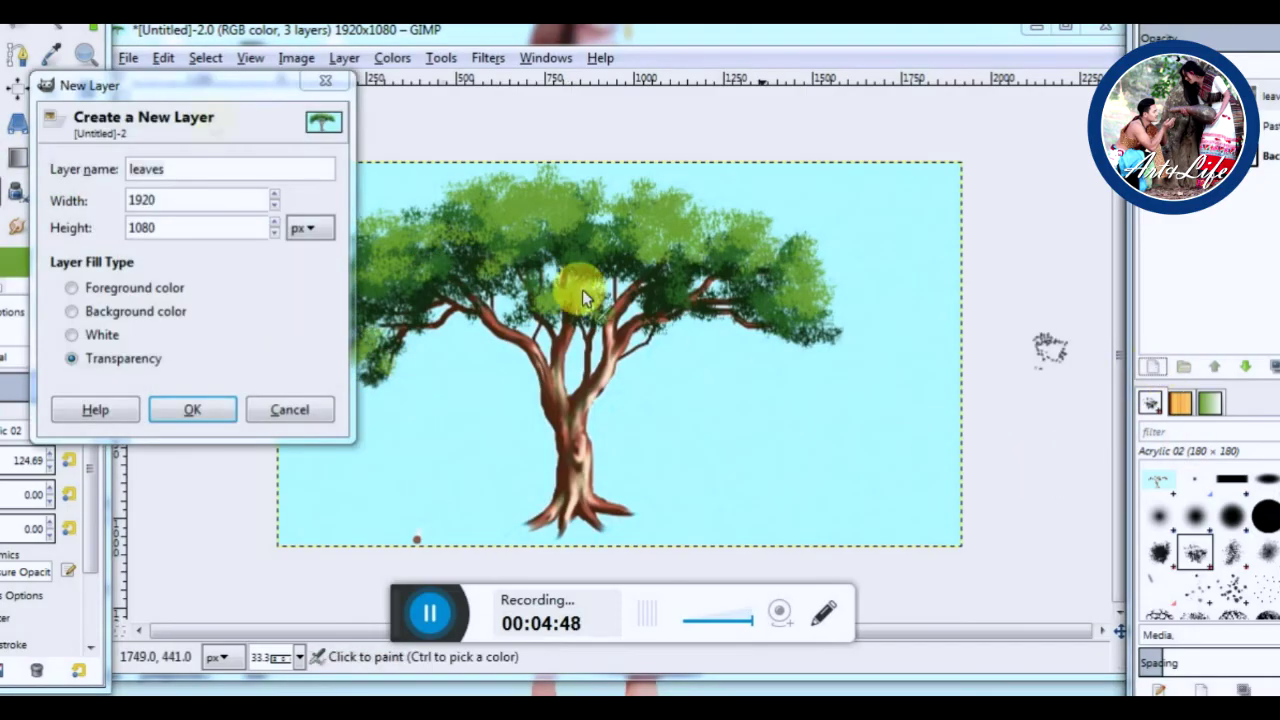
{"action": "type", "text": "grass"}
{"action": "left_click", "coordinate": [208, 400]}
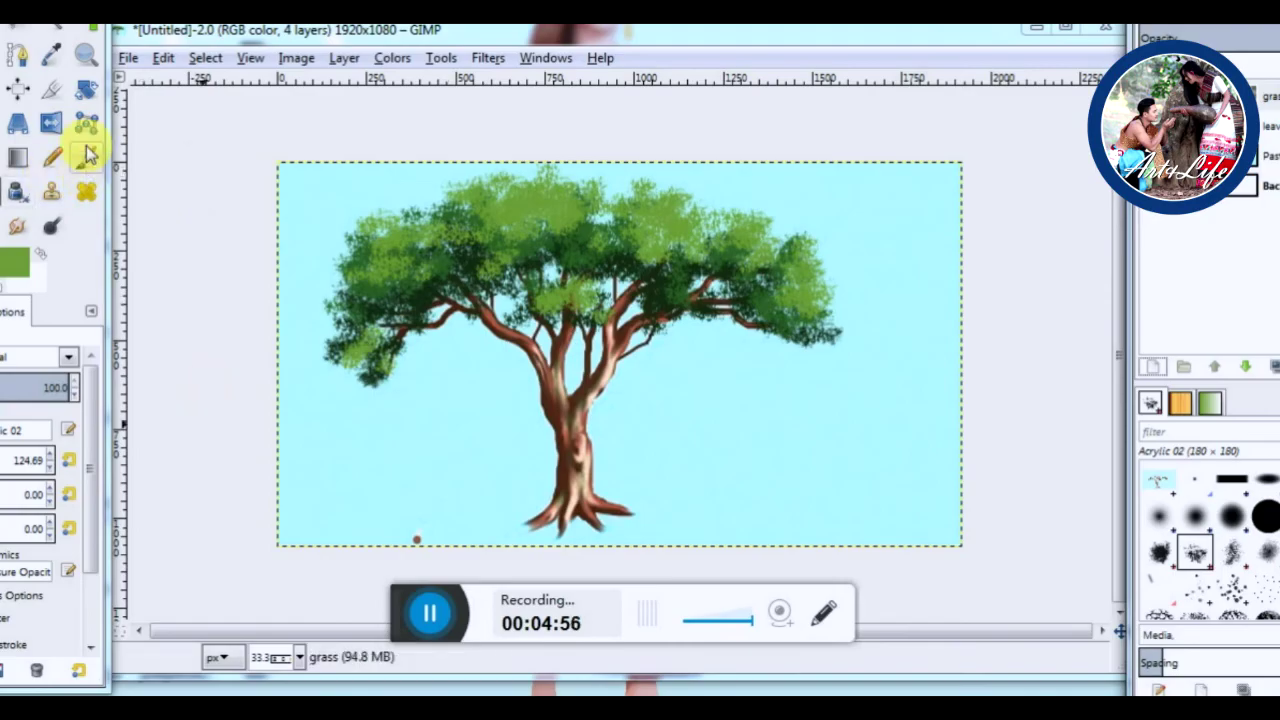
Set the foreground to dark green 0b5309, then darken it to 114218
{"action": "left_click", "coordinate": [14, 262]}
{"action": "left_click", "coordinate": [20, 338]}
{"action": "left_click", "coordinate": [216, 556]}
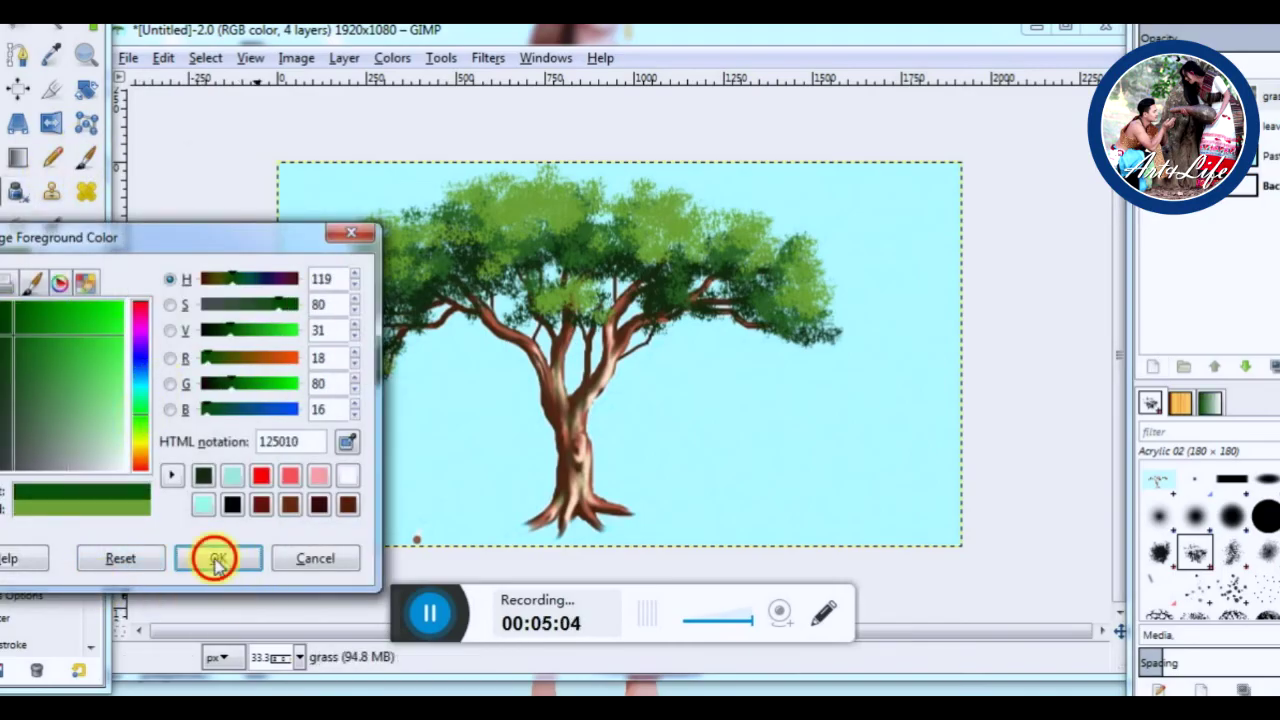
{"action": "left_click", "coordinate": [14, 262]}
{"action": "mouse_move", "coordinate": [87, 345]}
{"action": "left_mouse_down"}
{"action": "mouse_move", "coordinate": [31, 316]}
{"action": "mouse_move", "coordinate": [10, 400]}
{"action": "left_mouse_up"}
{"action": "left_click", "coordinate": [20, 426]}
Paint grass blades at the trunk base, adding darker green strokes to its right
{"action": "mouse_move", "coordinate": [605, 500]}
{"action": "left_mouse_down"}
{"action": "mouse_move", "coordinate": [632, 530]}
{"action": "mouse_move", "coordinate": [586, 534]}
{"action": "mouse_move", "coordinate": [606, 514]}
{"action": "mouse_move", "coordinate": [600, 495]}
{"action": "mouse_move", "coordinate": [642, 515]}
{"action": "mouse_move", "coordinate": [543, 531]}
{"action": "left_mouse_up"}
{"action": "left_click", "coordinate": [14, 262]}
{"action": "left_click", "coordinate": [41, 383]}
{"action": "left_click", "coordinate": [200, 555]}
{"action": "left_click_drag", "start_coordinate": [615, 510], "coordinate": [657, 520]}
Paint more dark grass around the zoomed-in trunk base, then view the whole painting
{"action": "key", "text": "z"}
{"action": "left_click", "coordinate": [580, 400]}
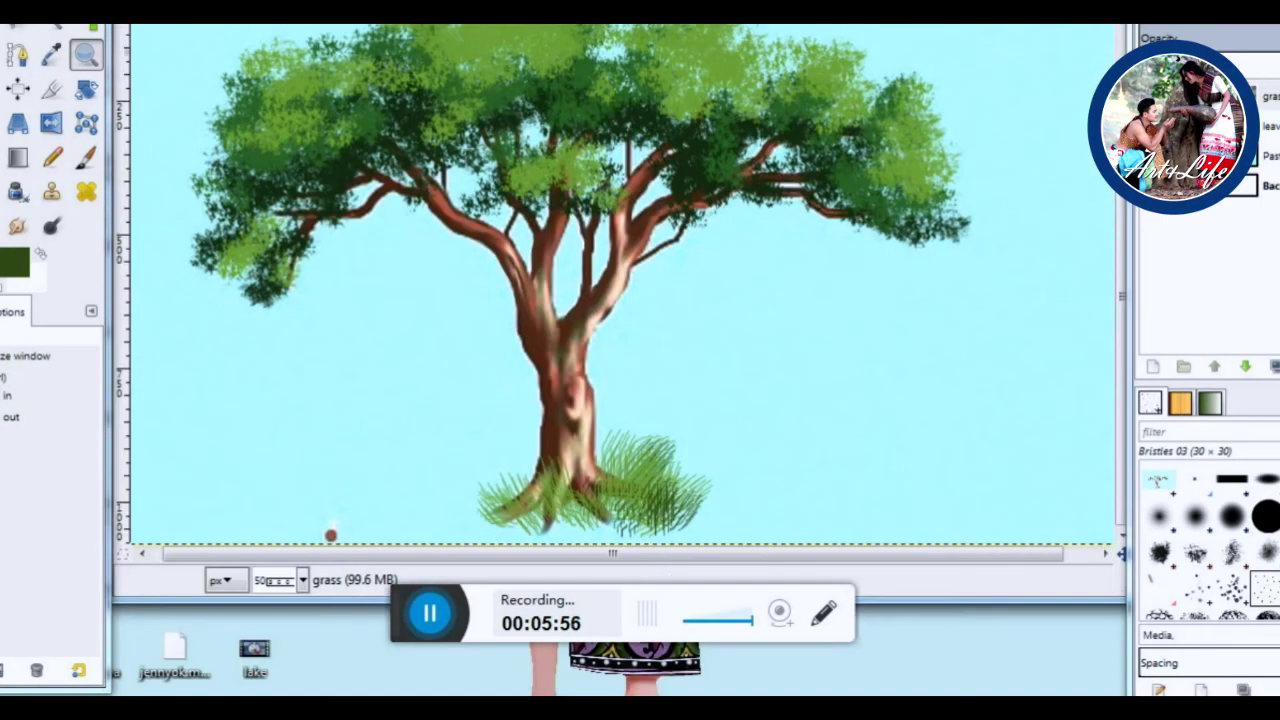
{"action": "key", "text": "p"}
{"action": "mouse_move", "coordinate": [517, 484]}
{"action": "left_mouse_down"}
{"action": "mouse_move", "coordinate": [495, 515]}
{"action": "mouse_move", "coordinate": [636, 501]}
{"action": "left_mouse_up"}
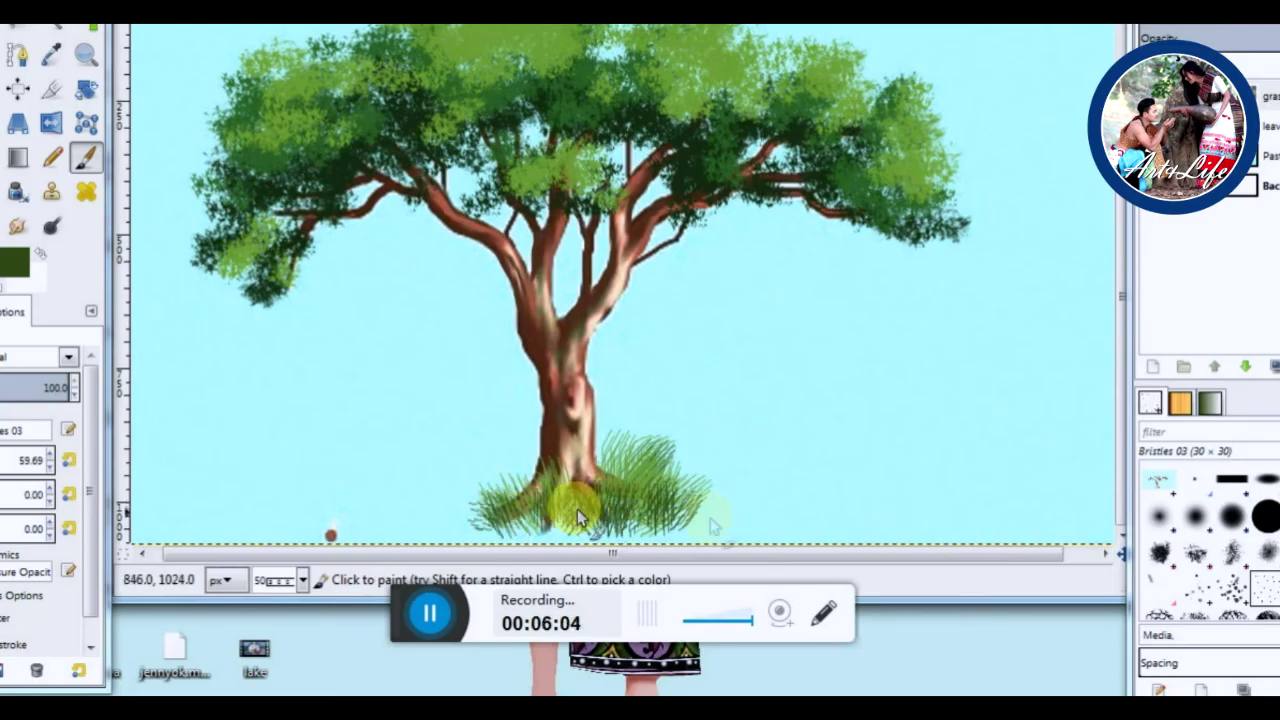
{"action": "left_click", "coordinate": [86, 55]}
{"action": "left_click", "coordinate": [600, 305], "text": "ctrl"}
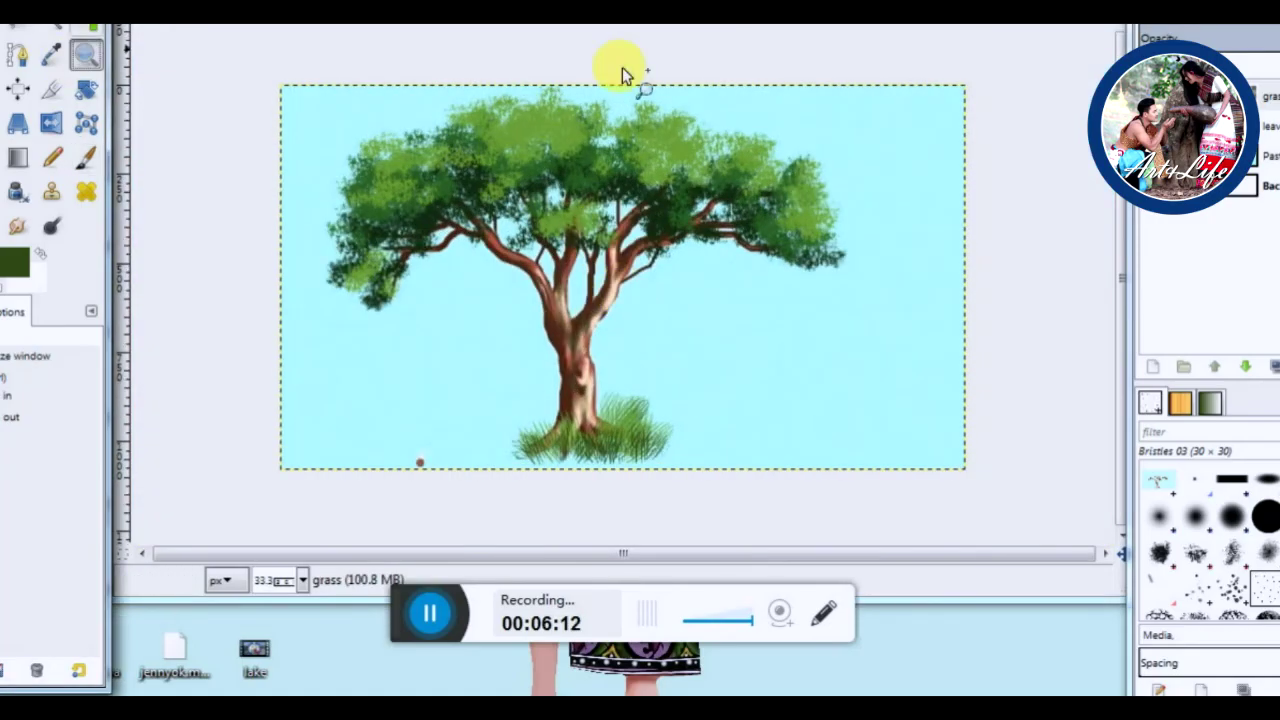
Bring up the File > Save As dialog for the tree painting
{"action": "left_click", "coordinate": [135, 15]}
{"action": "left_click", "coordinate": [214, 268]}
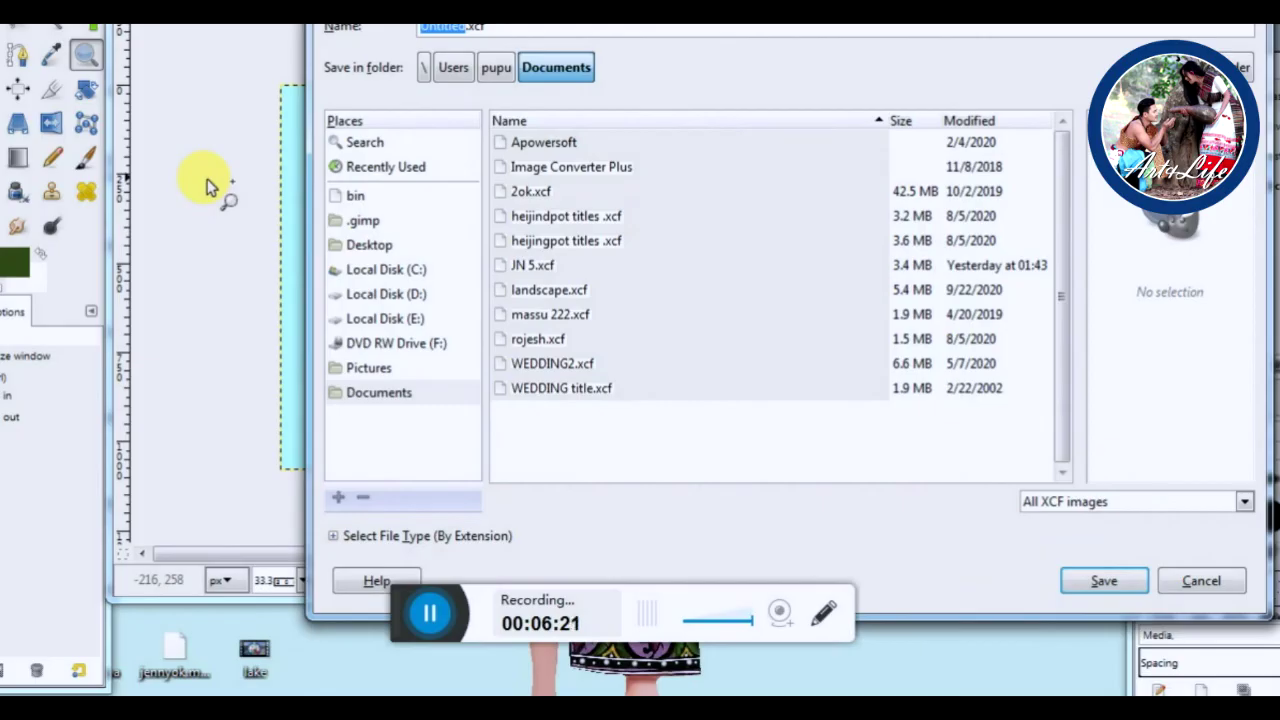